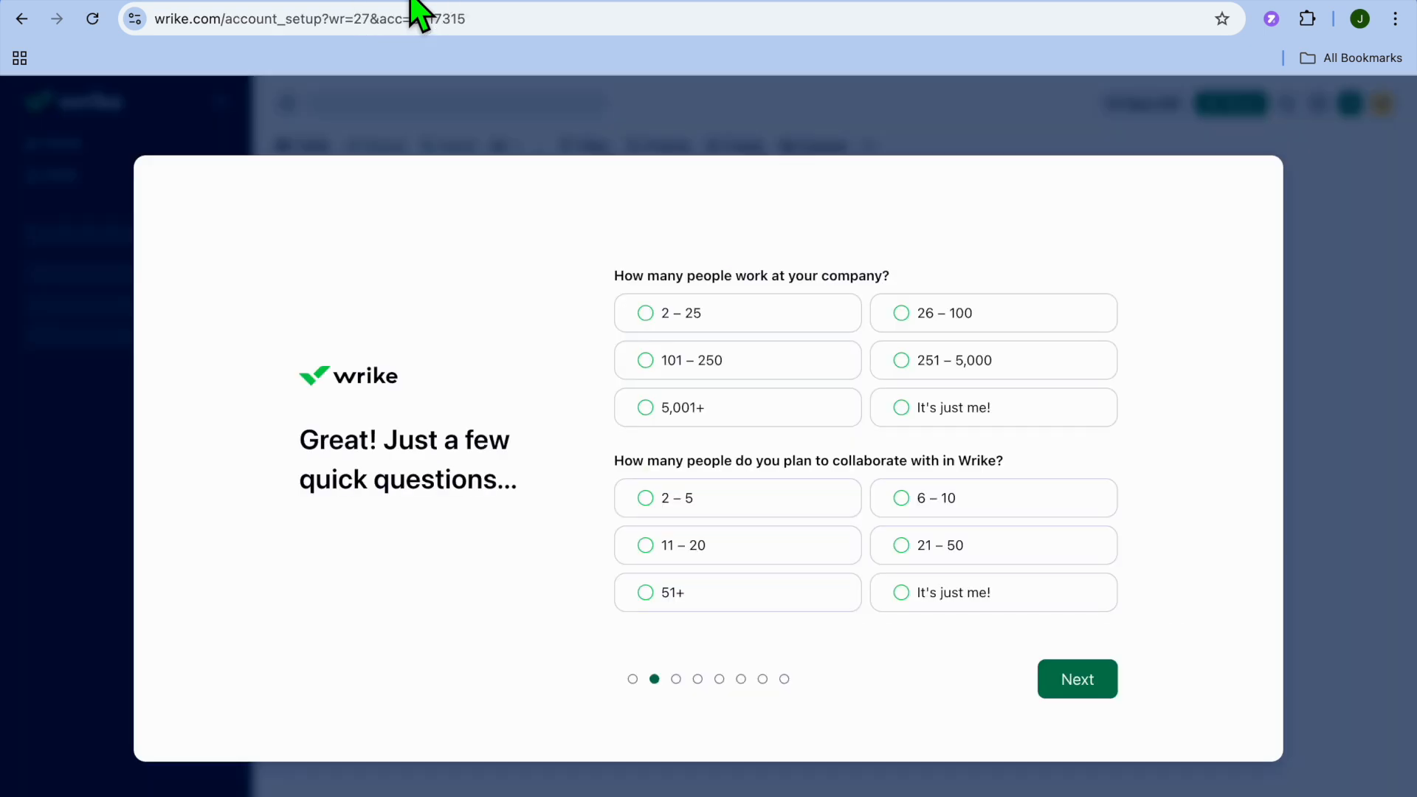
Answer the setup questions with 2 – 25 people at the company and 2 – 5 planned collaborators, and submit them.
click(646, 322)
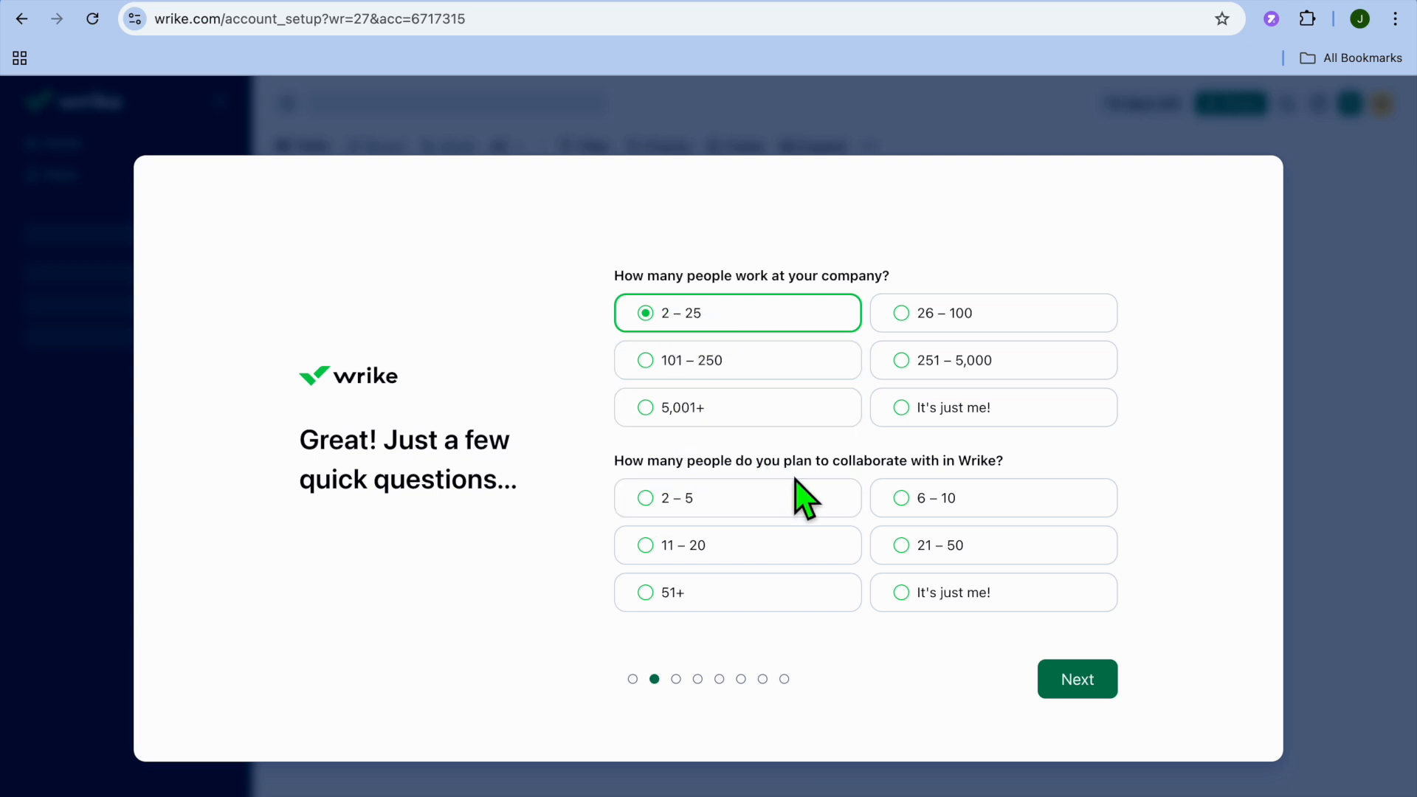
click(643, 508)
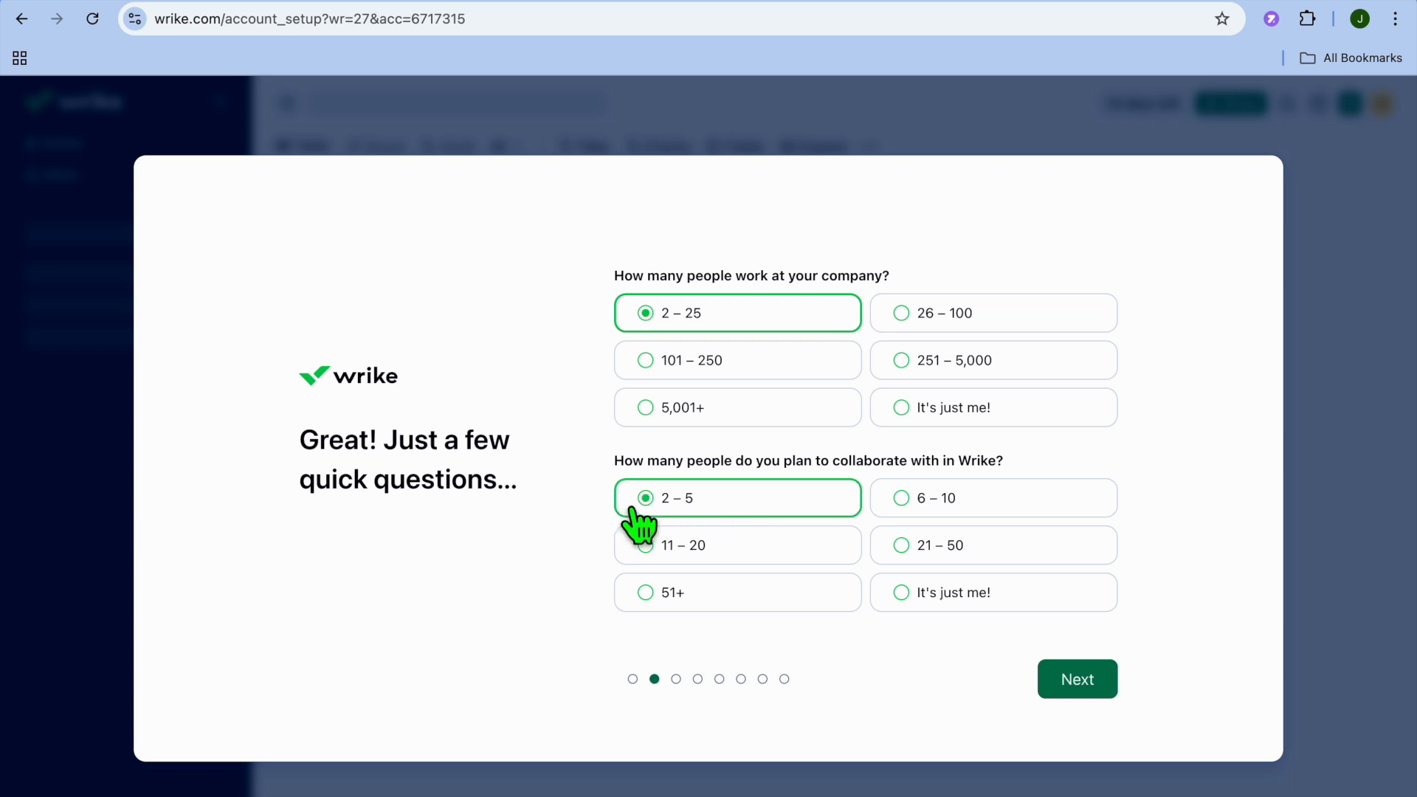
click(1068, 694)
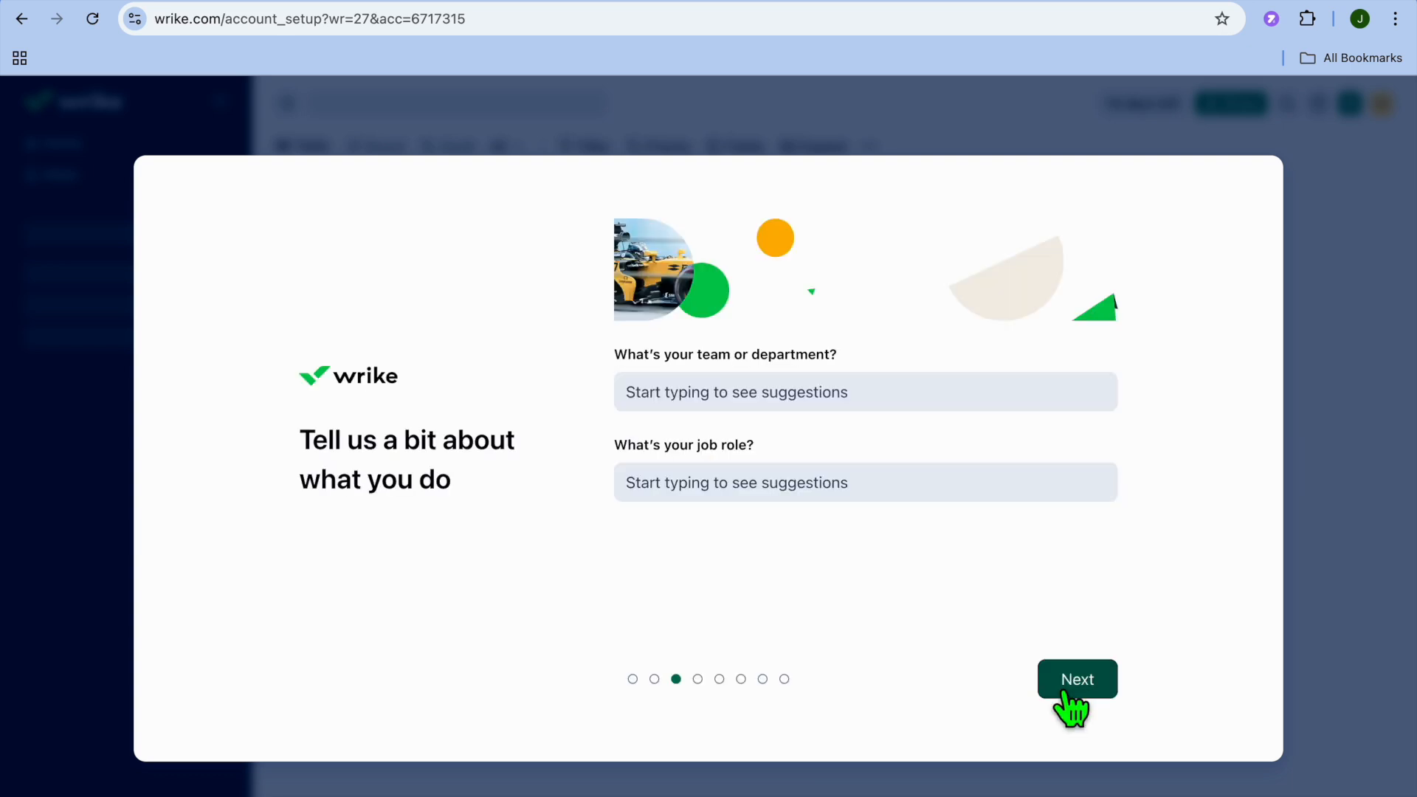
Set the team or department to Creative Design and the job role to Chief Executive Officer (CEO), and submit the answers.
click(835, 405)
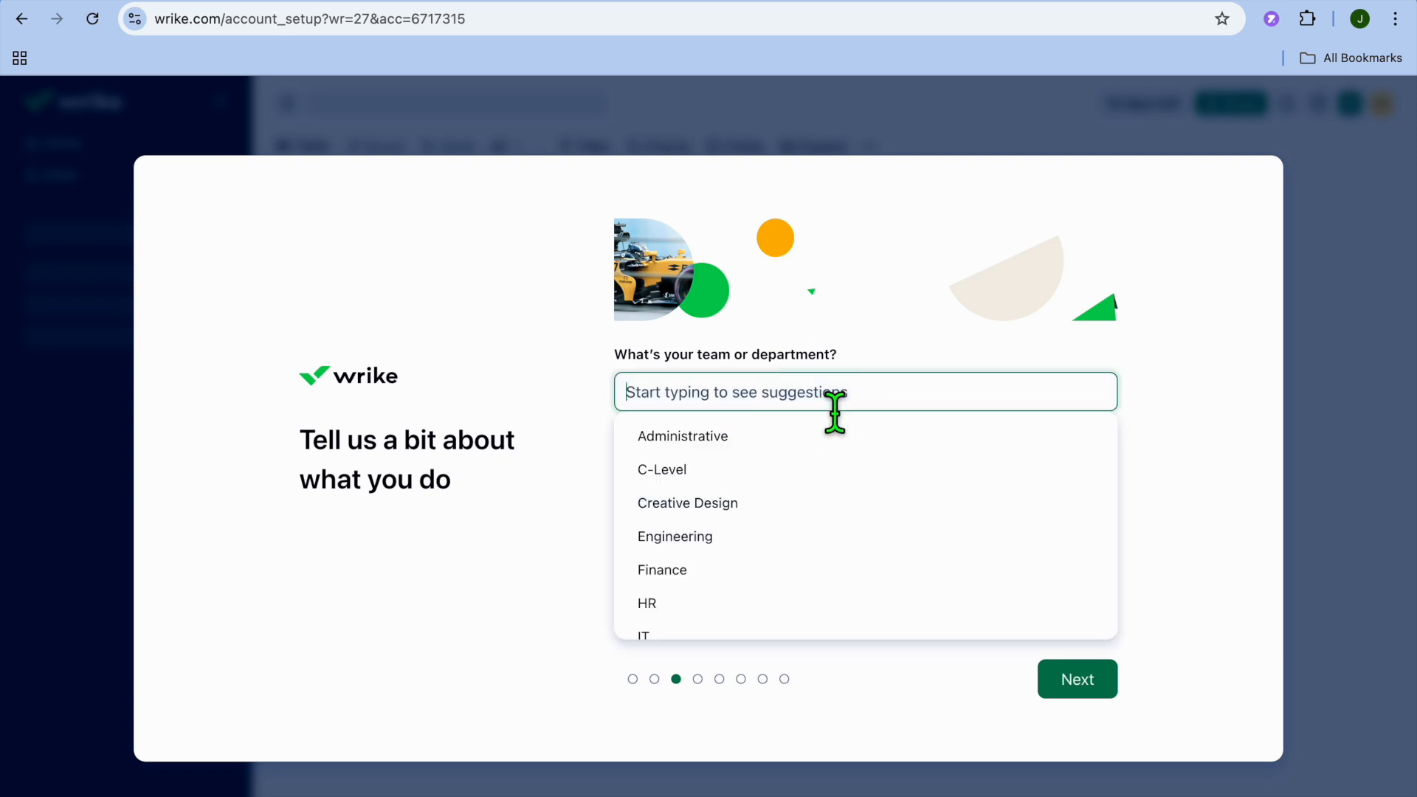
scroll(828, 502, down, 2)
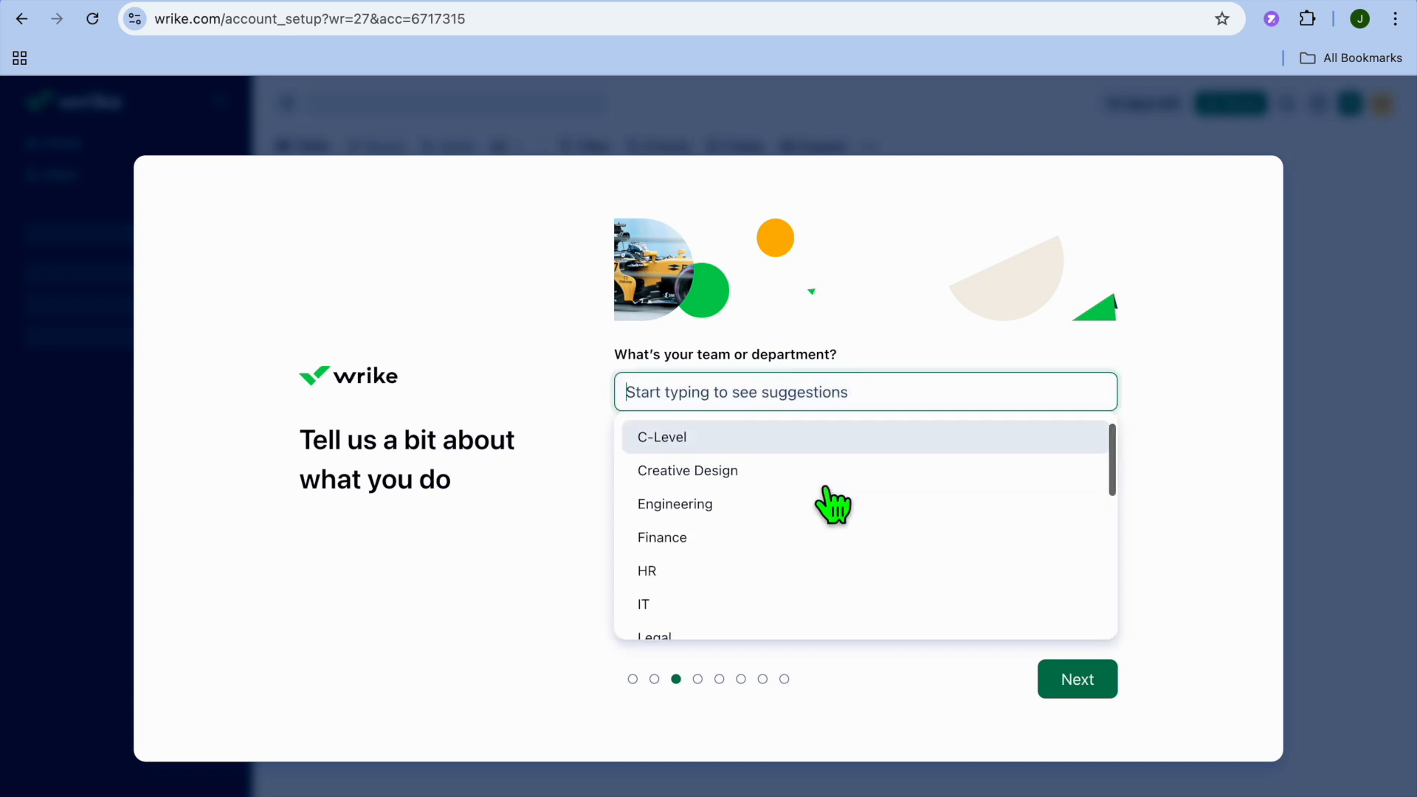
click(771, 448)
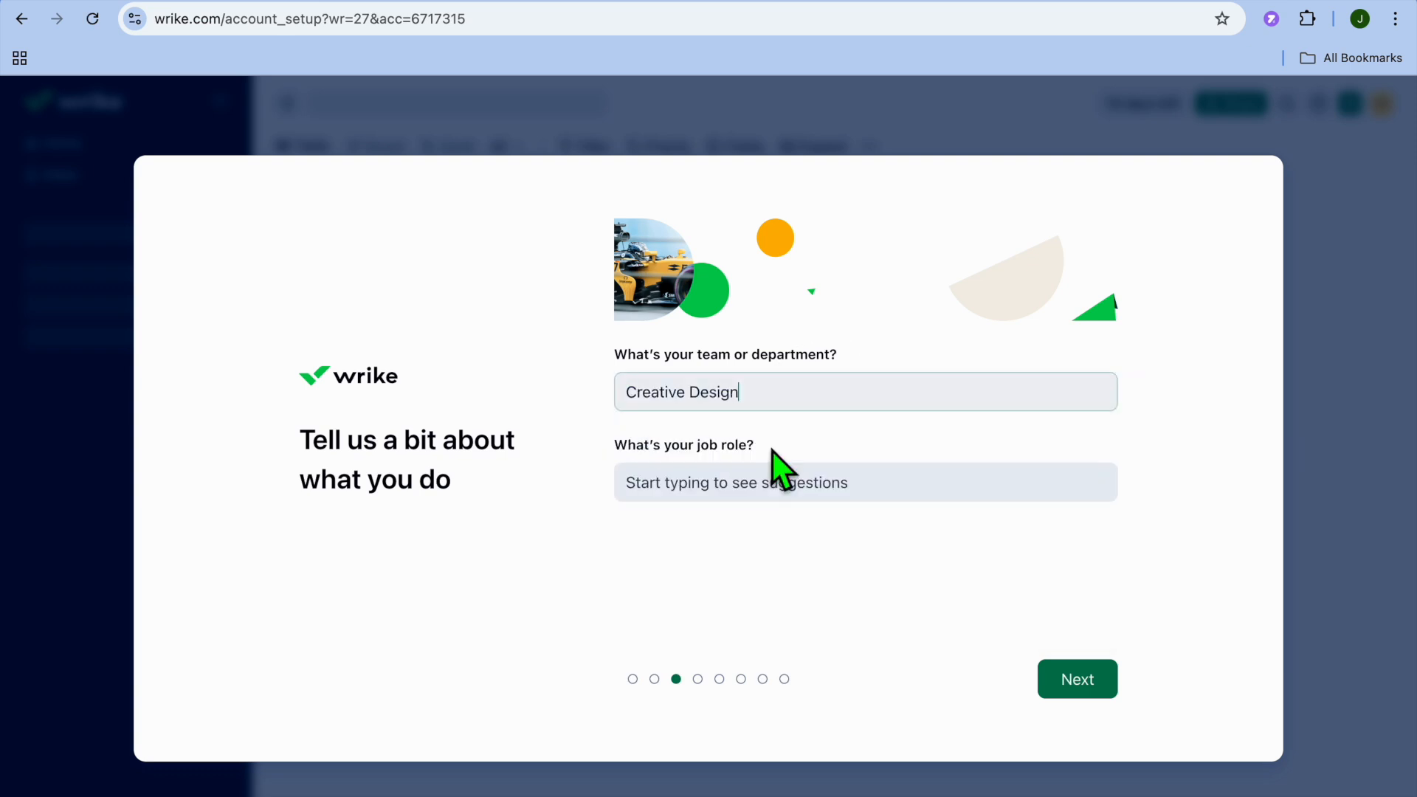
click(787, 491)
click(777, 493)
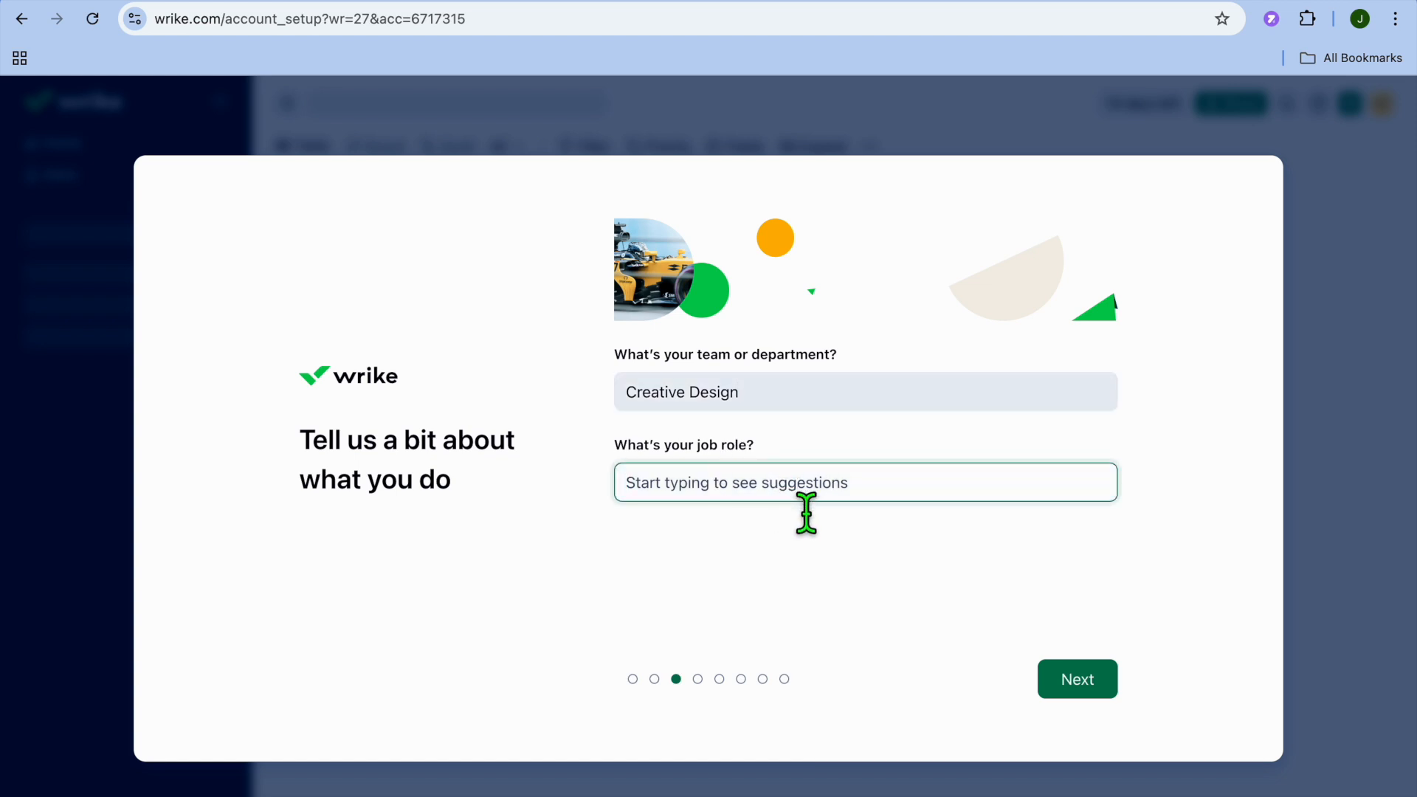
text(c)
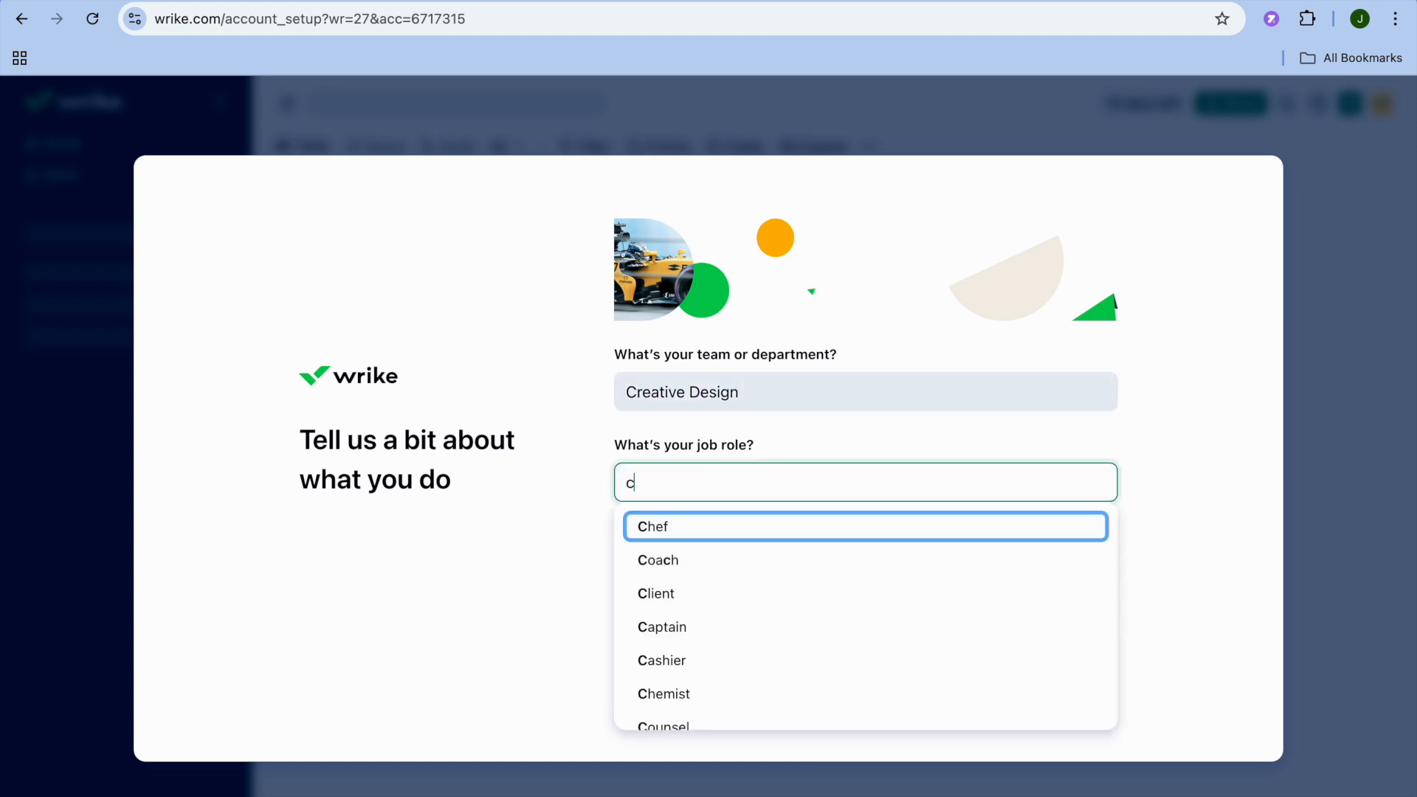
text(eo)
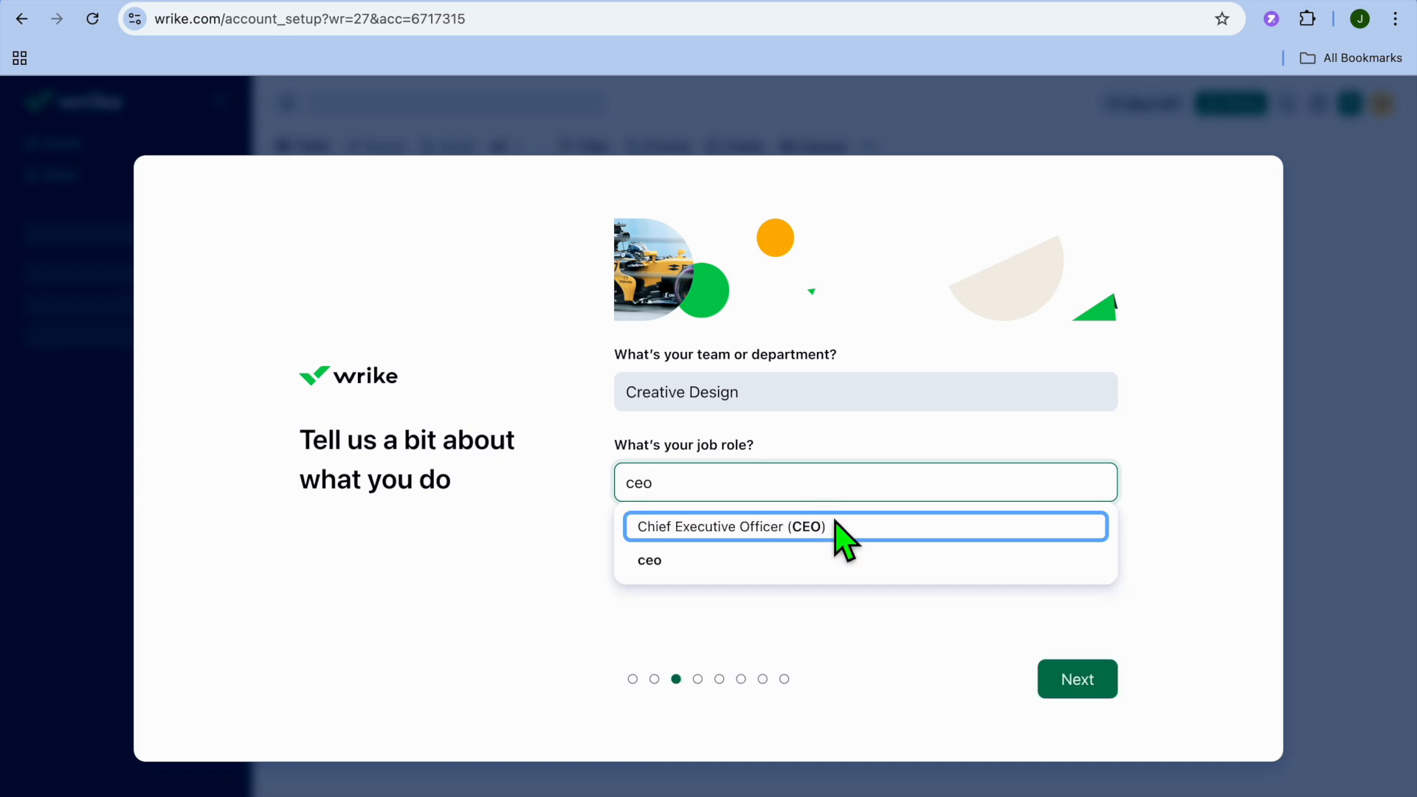
click(877, 545)
click(1083, 685)
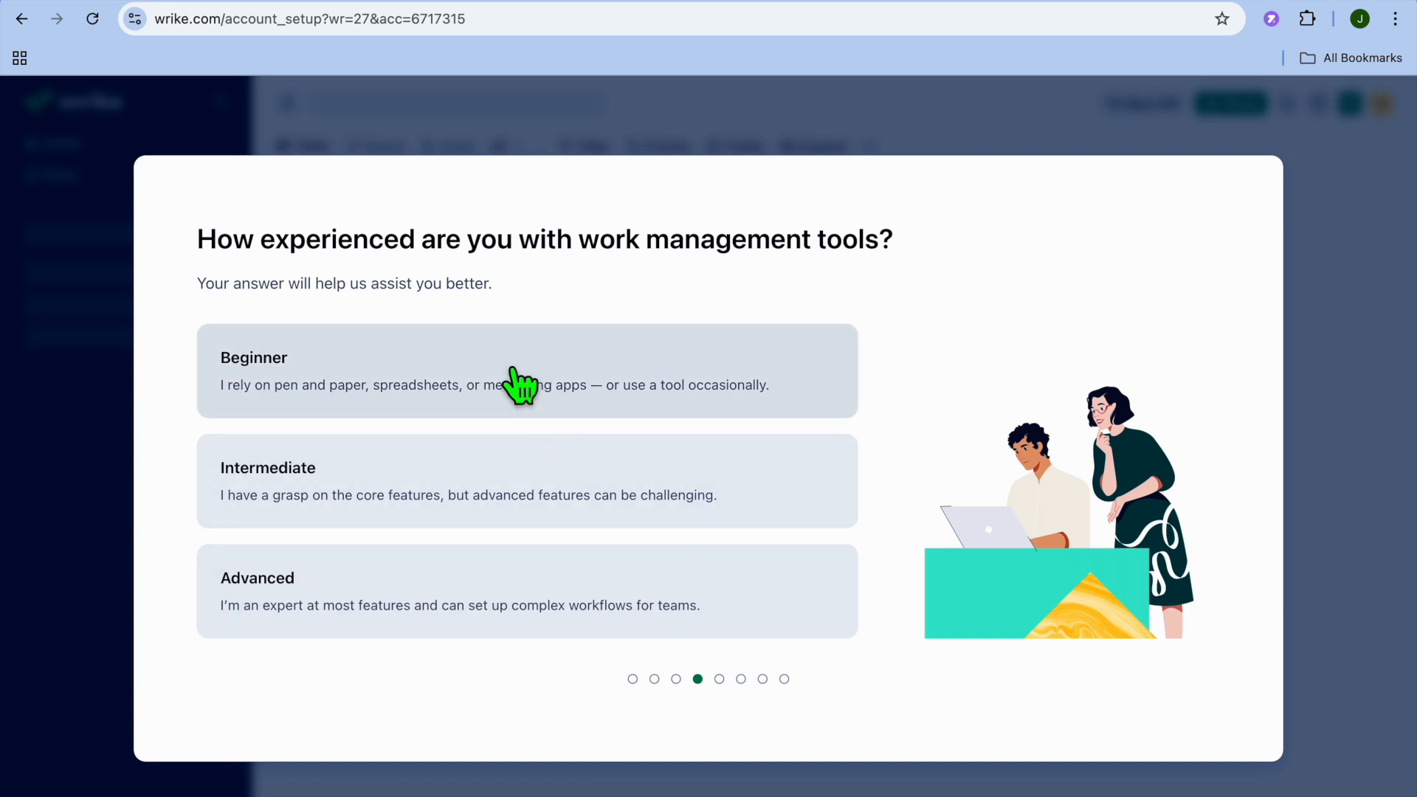
Choose the Intermediate experience level and accept the suggested New Logo project name and its sample tasks.
click(517, 508)
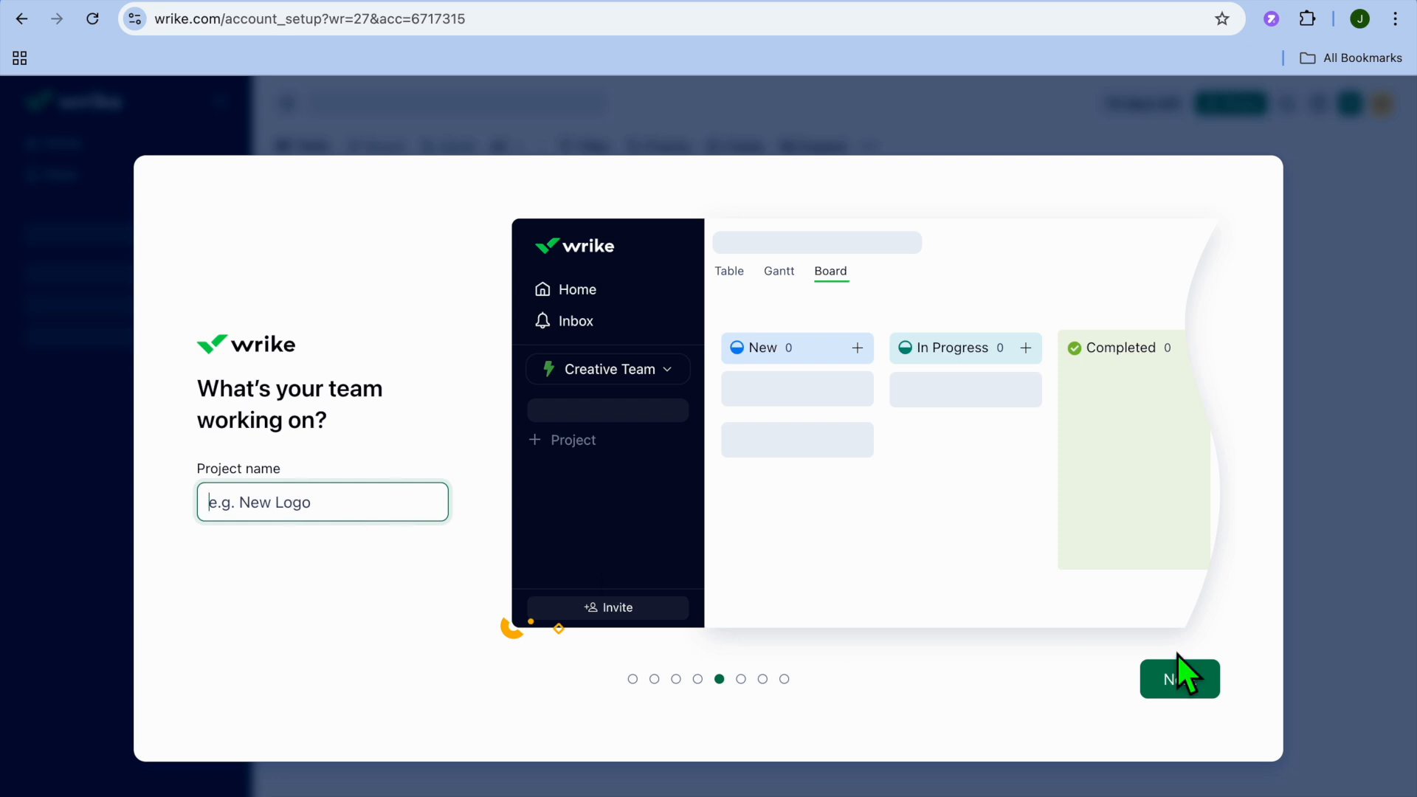
click(1179, 673)
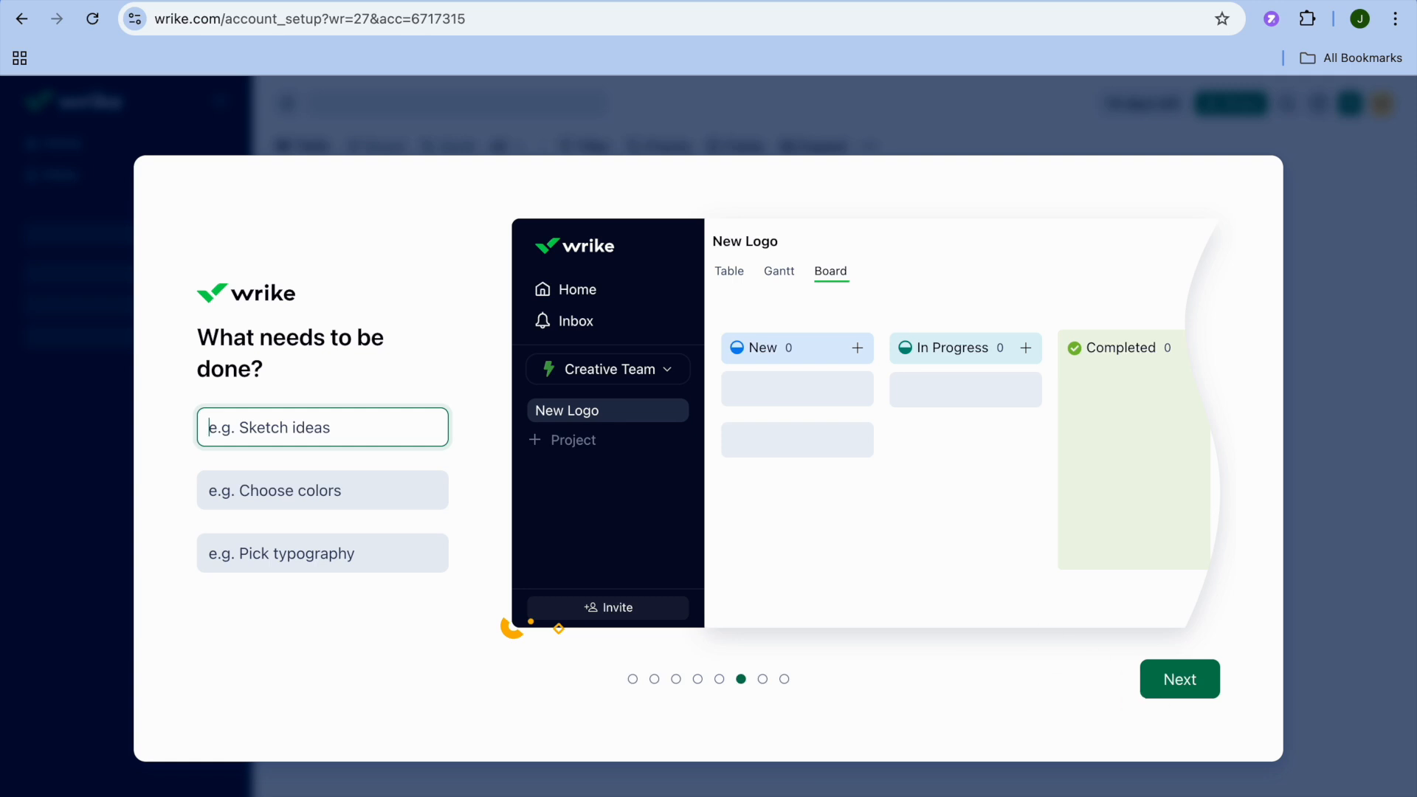
click(1174, 682)
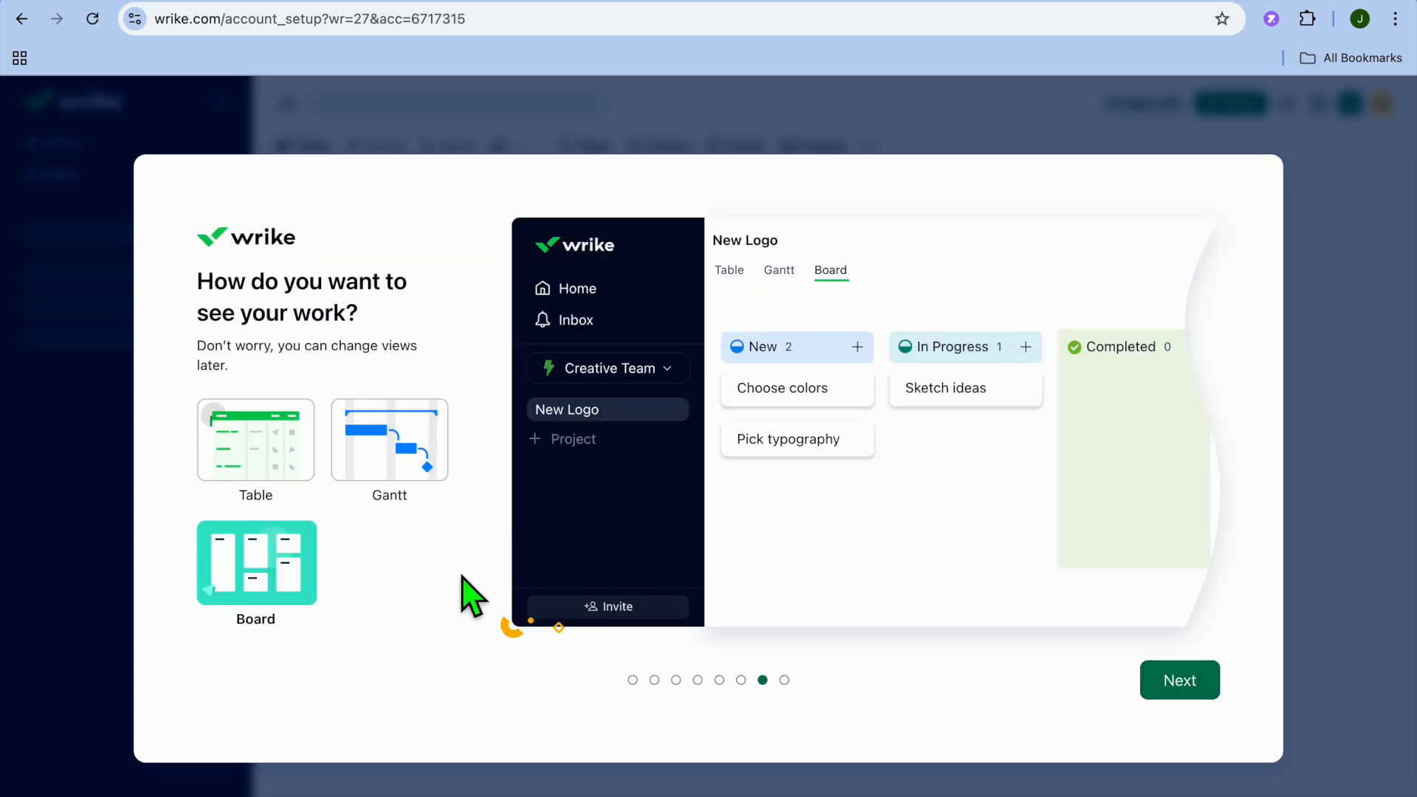
Preview the Table and Gantt layouts, and choose Board as the way to see the work.
click(283, 488)
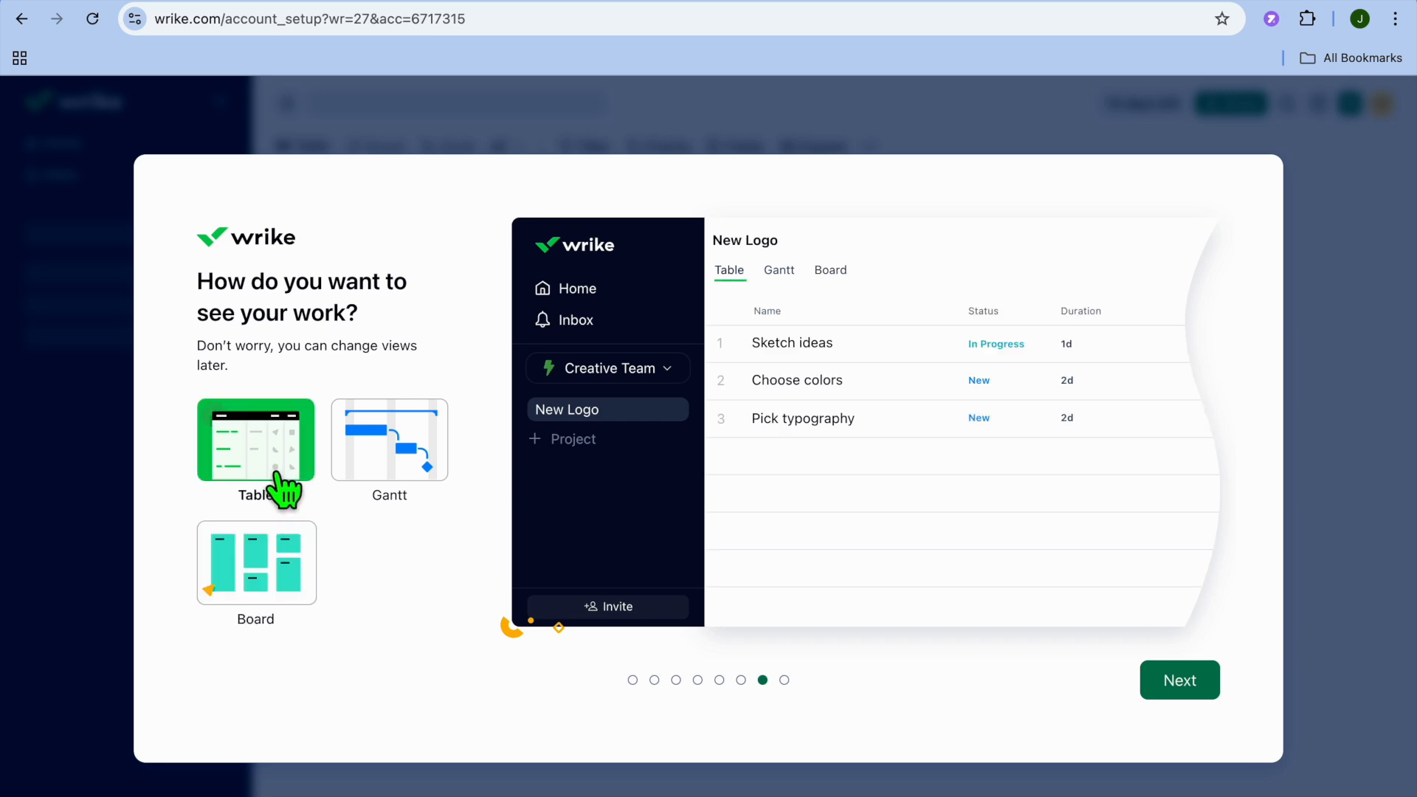
click(384, 480)
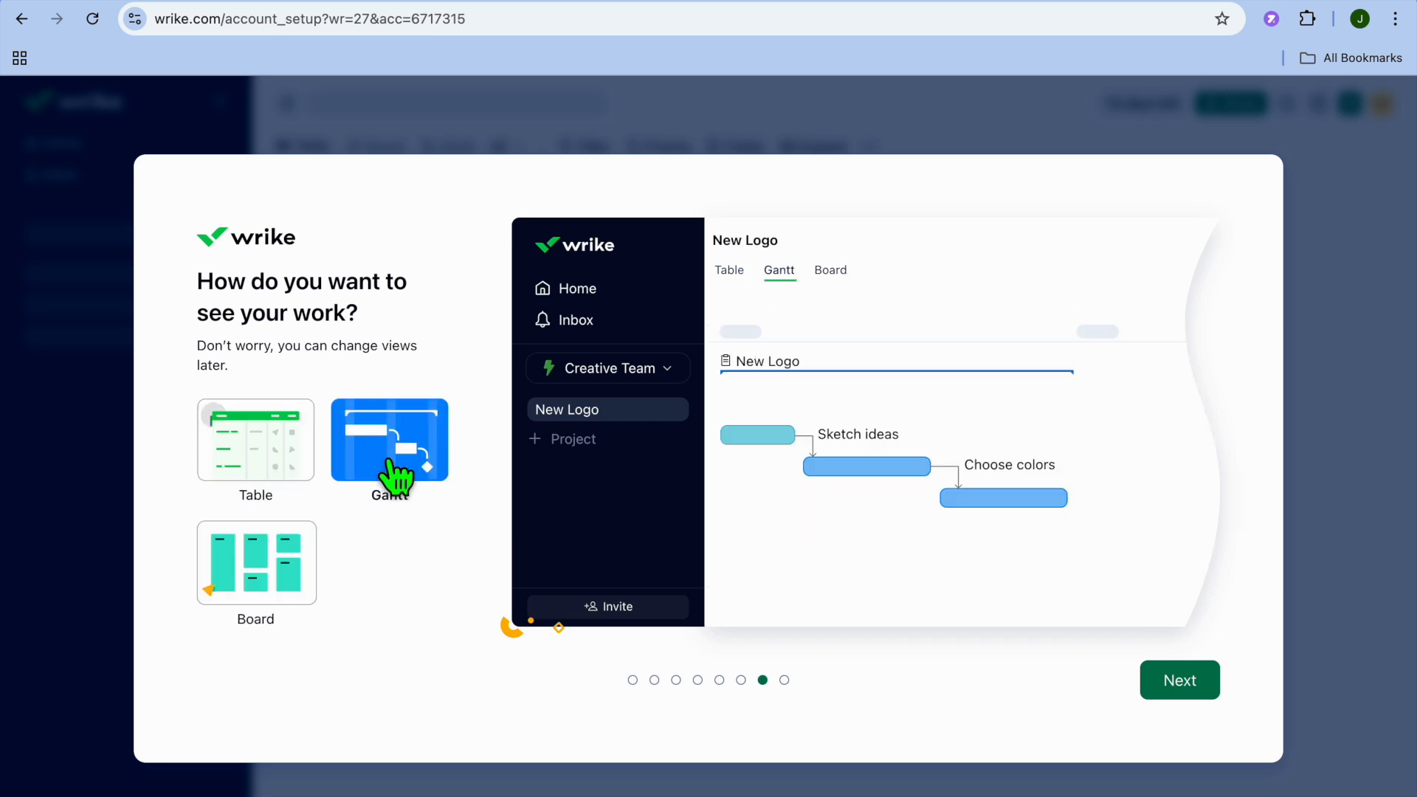
click(260, 575)
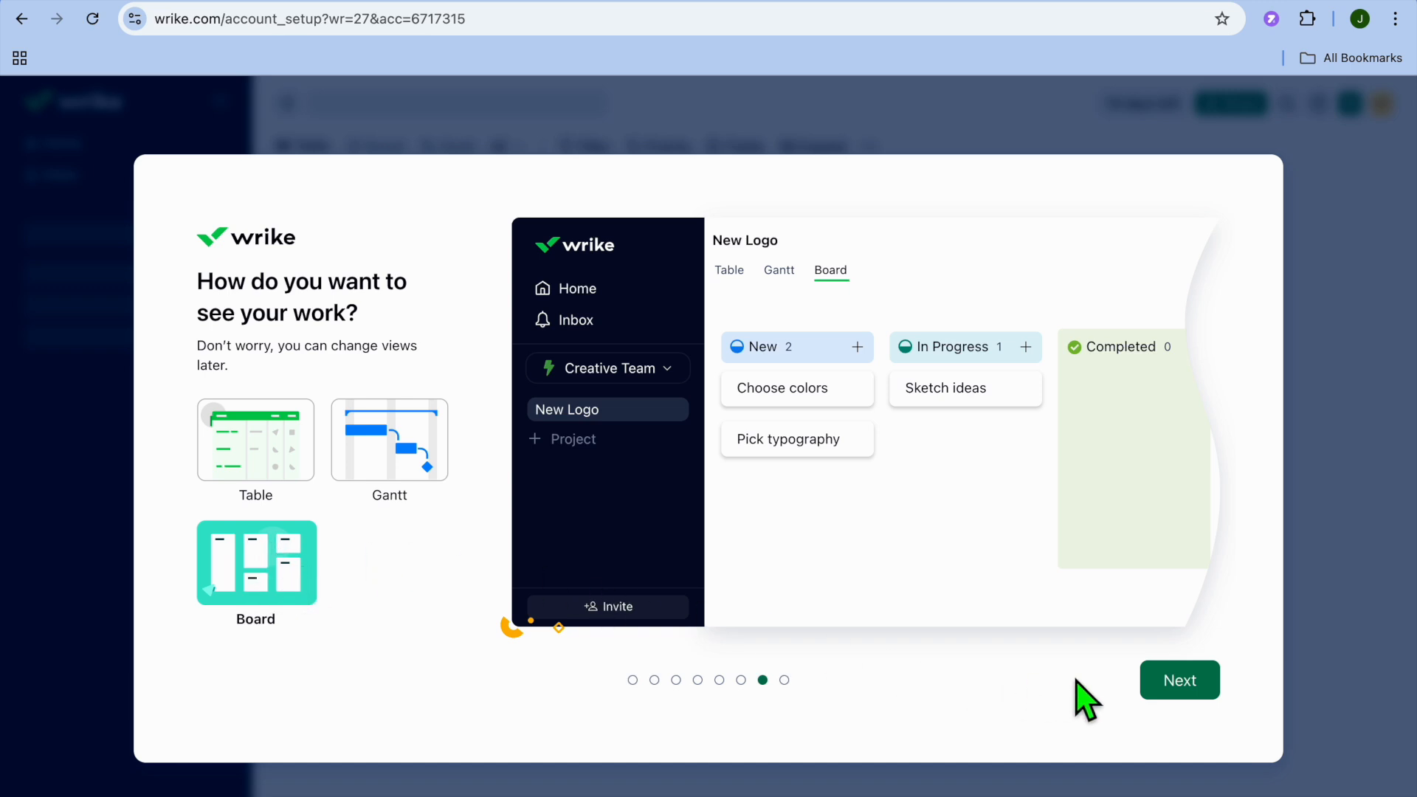
click(1185, 681)
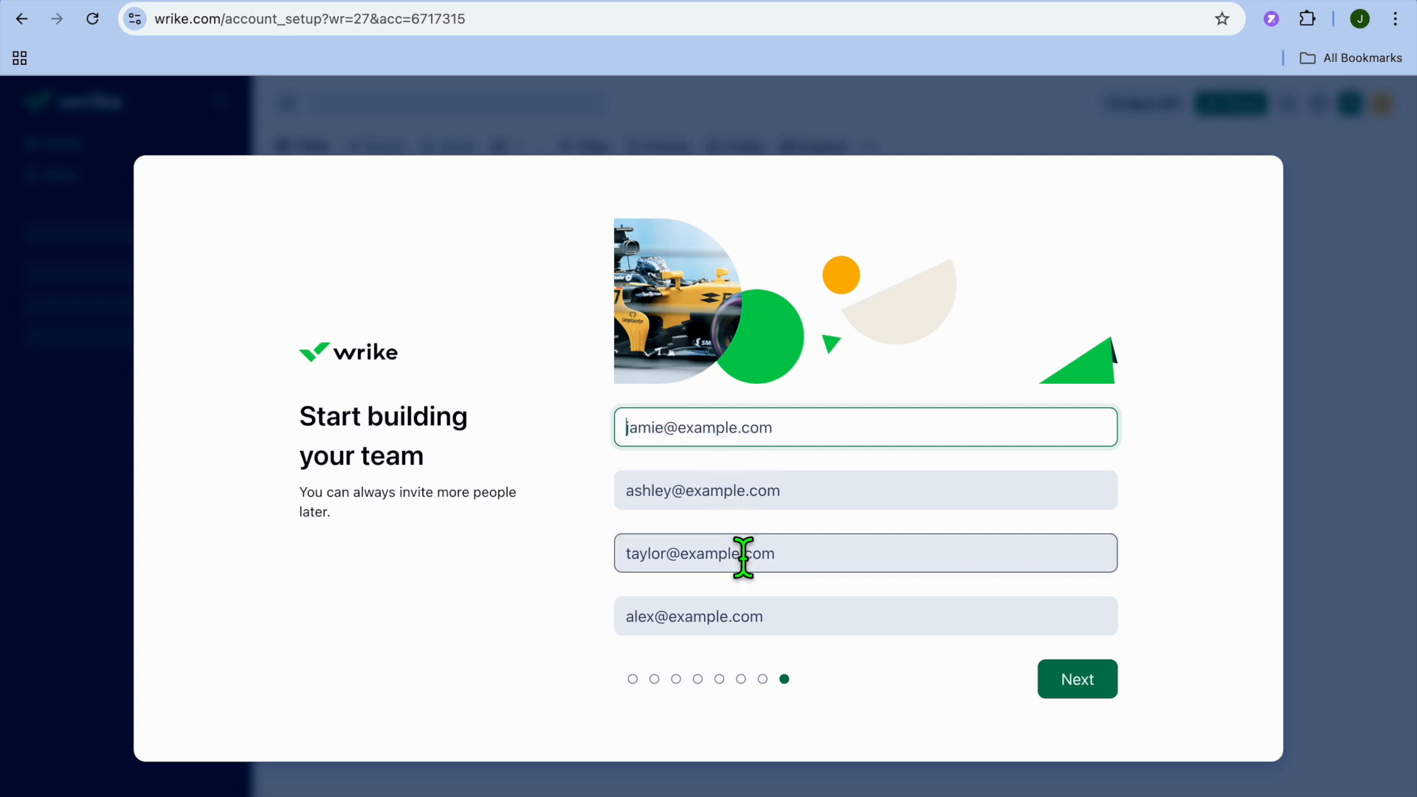
Skip inviting teammates and dismiss the Pinnacle trial welcome dialog.
click(1091, 685)
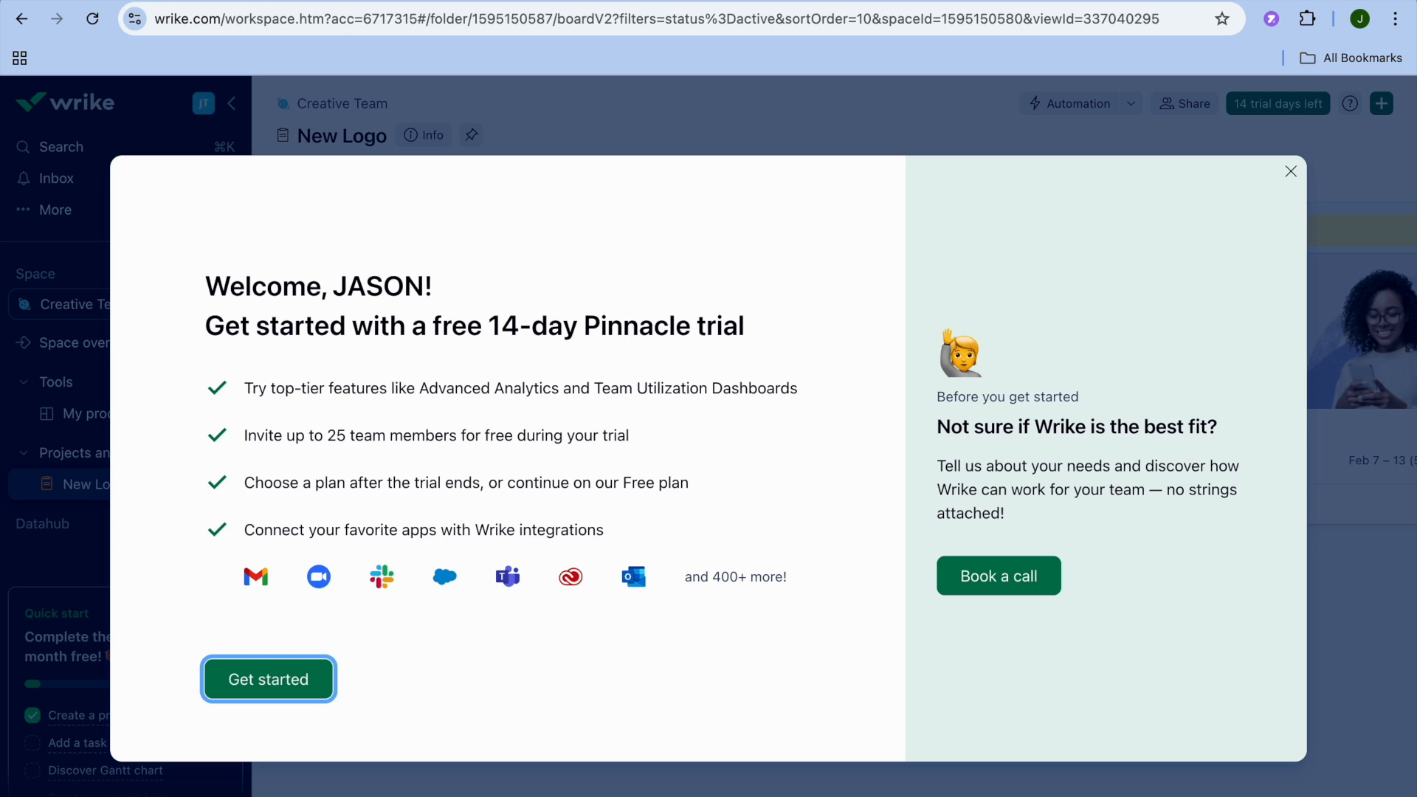
click(1290, 171)
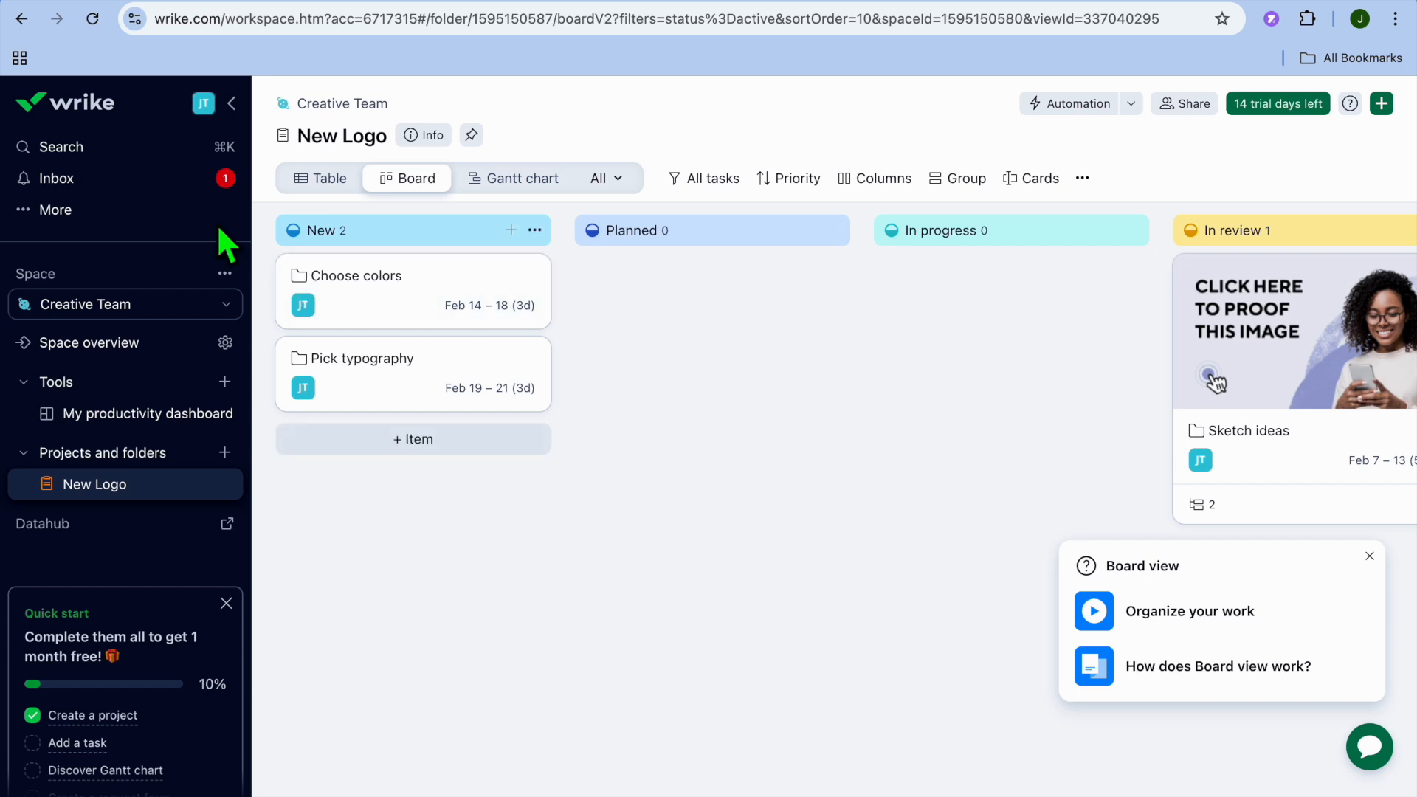
Look through the additional workspace tools and open the productivity dashboard.
click(95, 214)
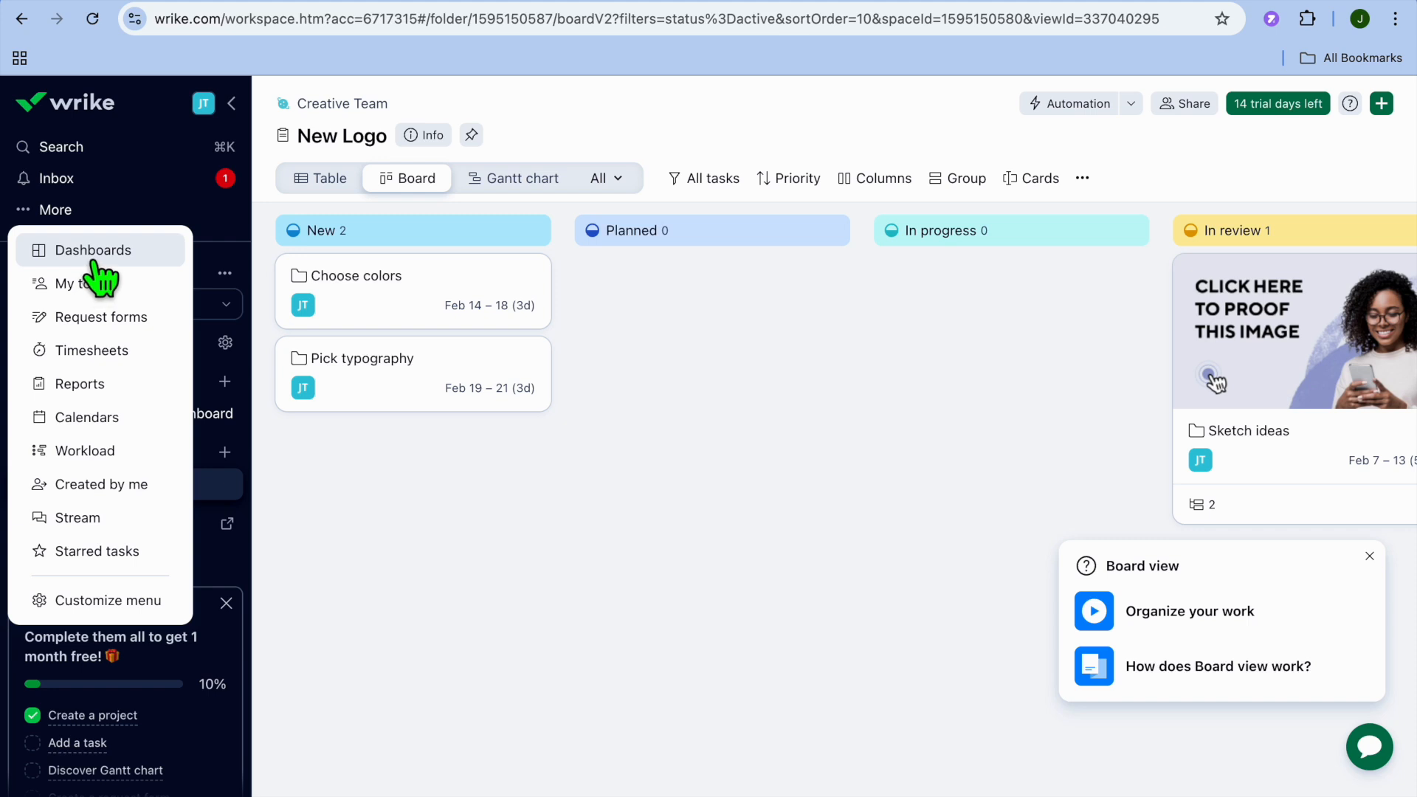
click(93, 252)
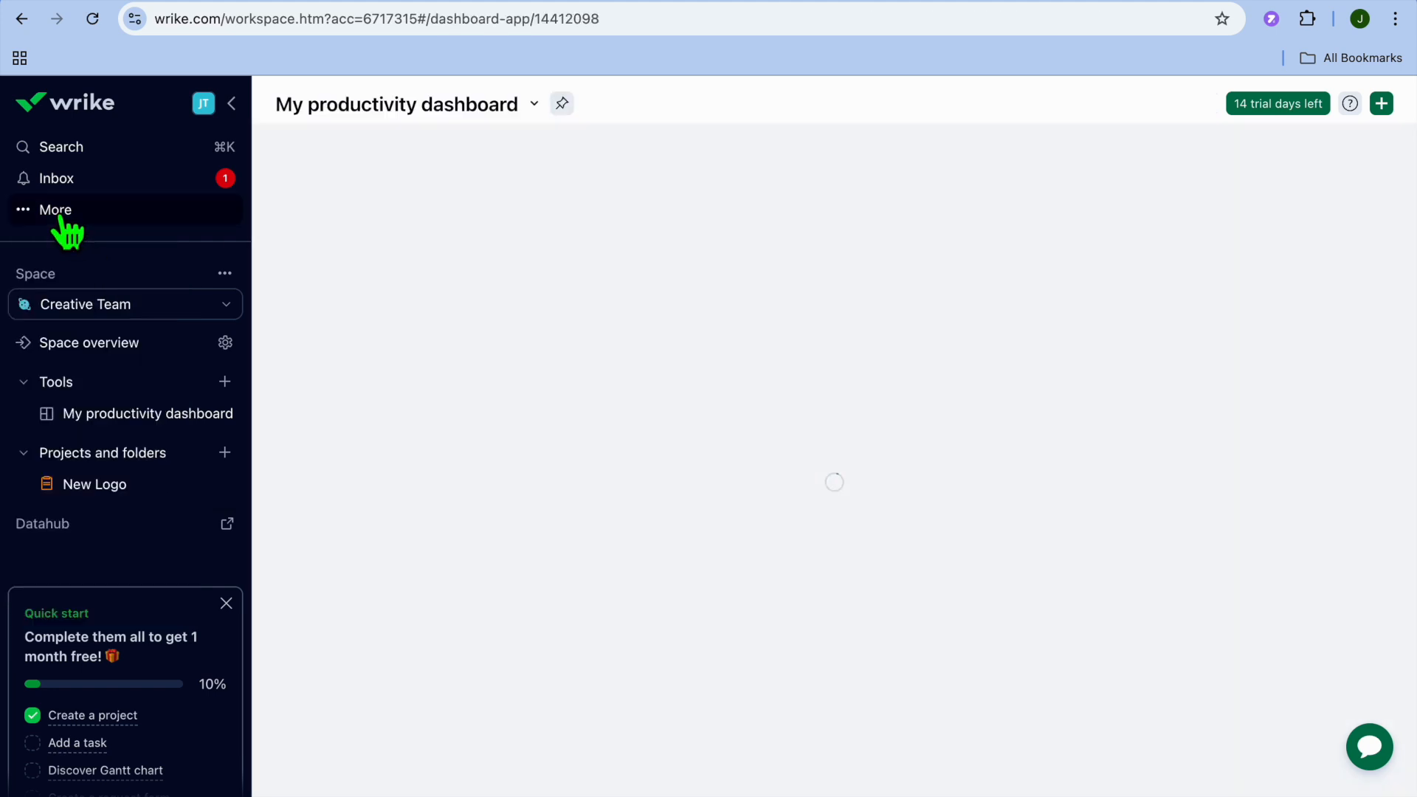
click(66, 221)
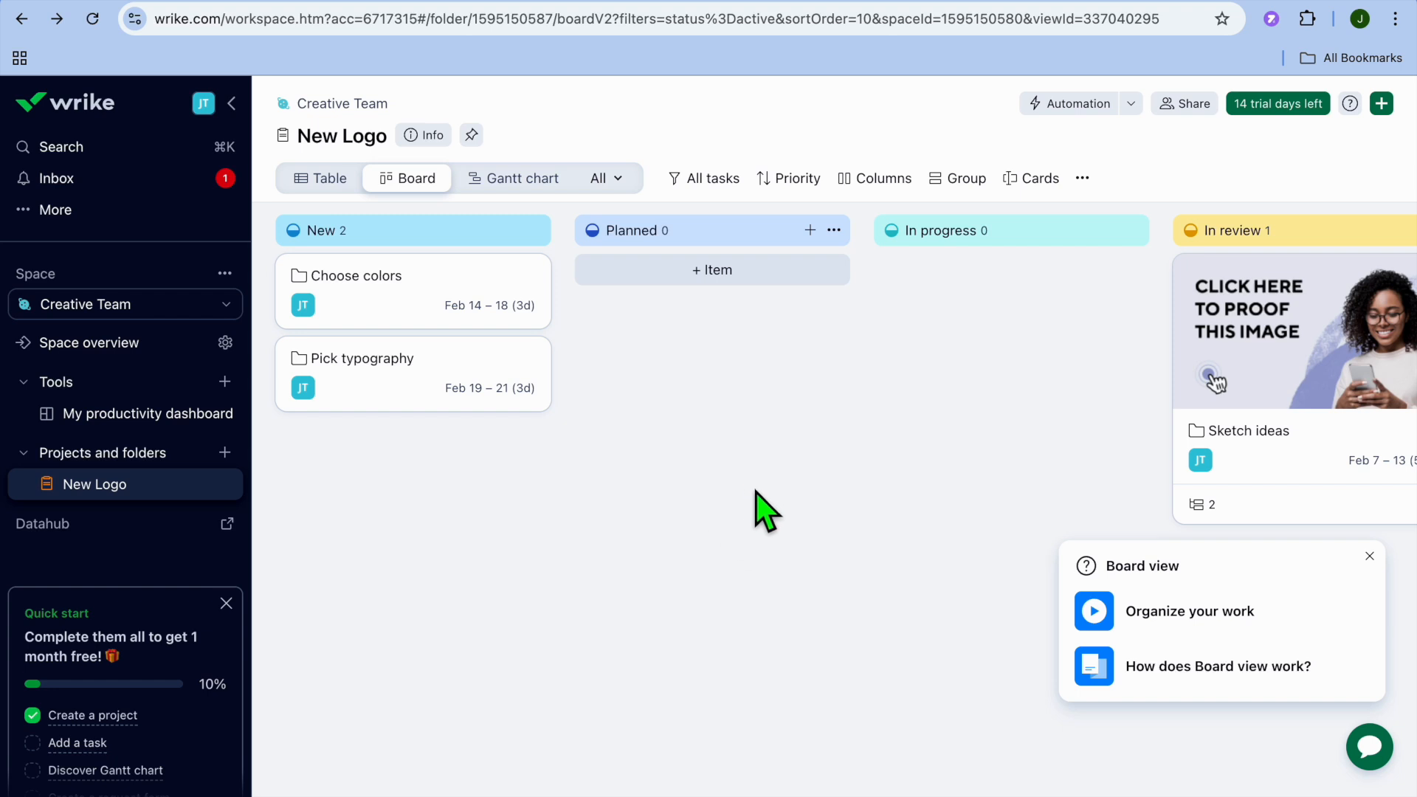
Dismiss the Board view help and create a project named twst in the Creative Team space with the default Table view.
click(1370, 557)
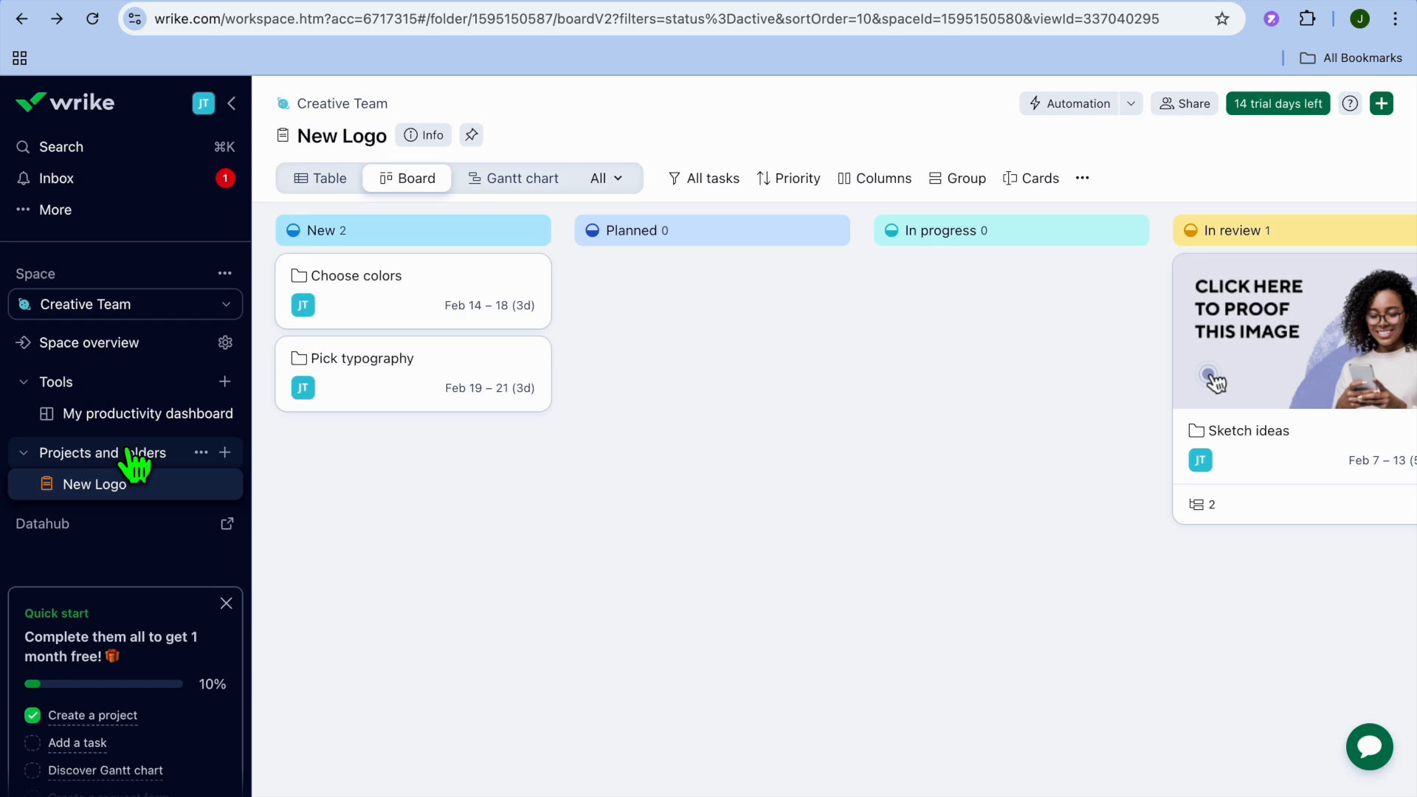
click(225, 452)
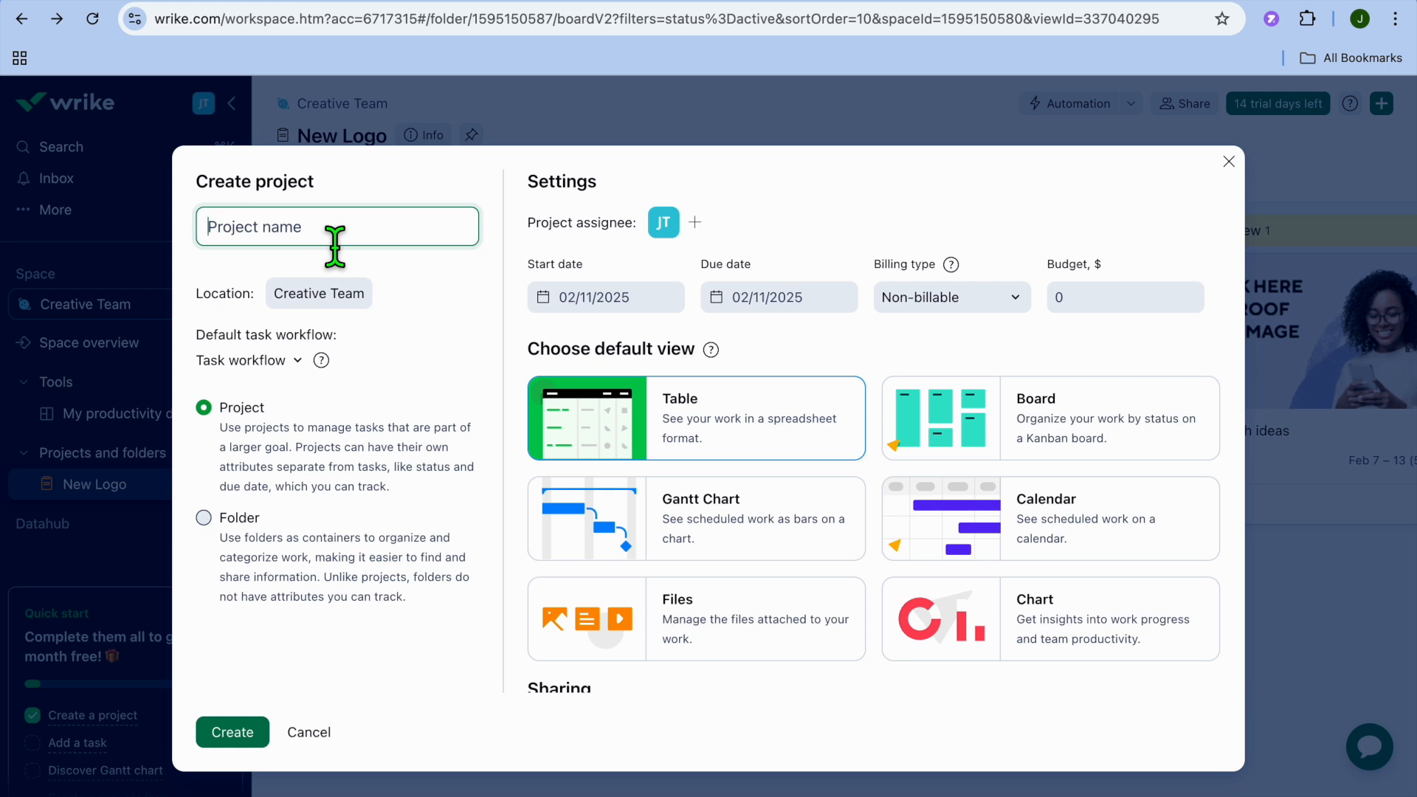
text(twst)
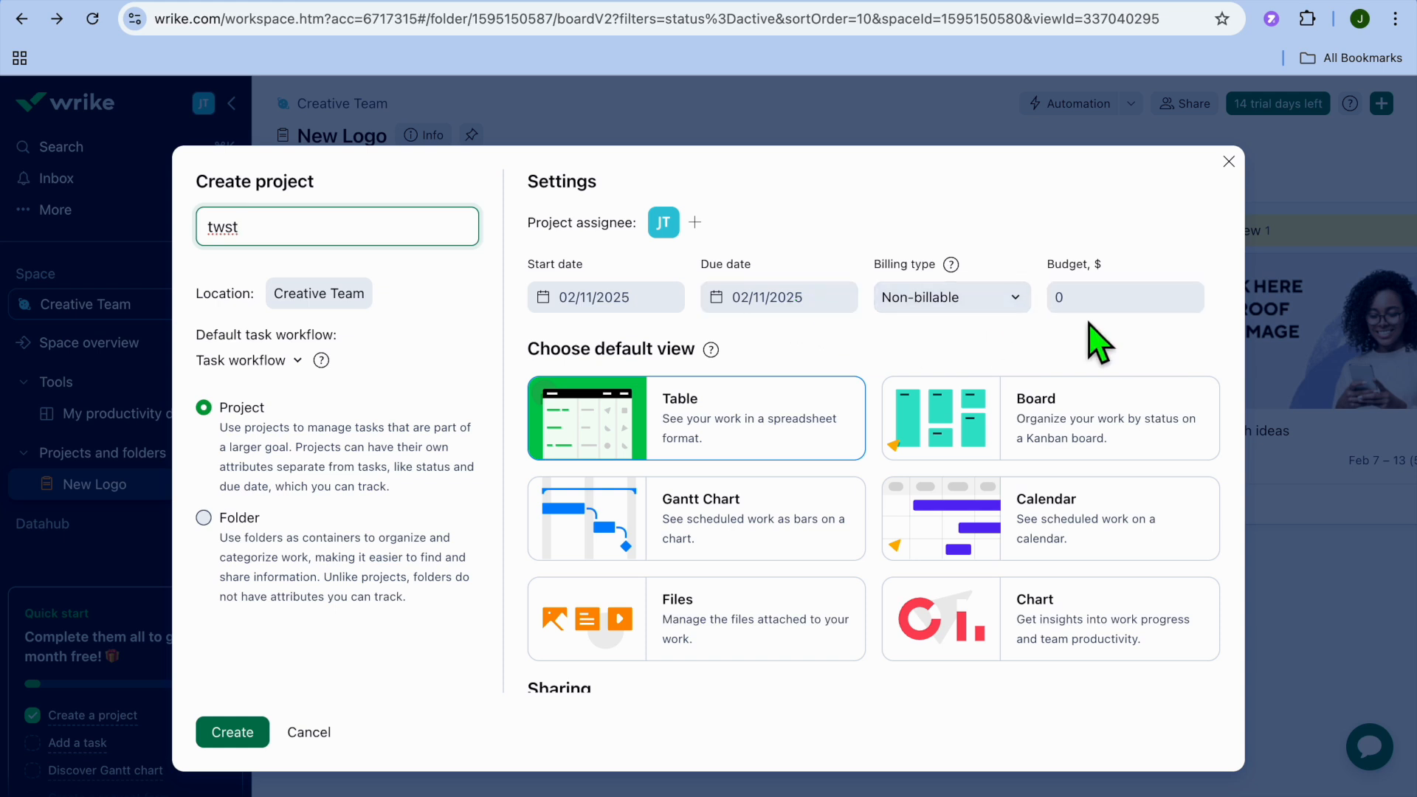
click(246, 738)
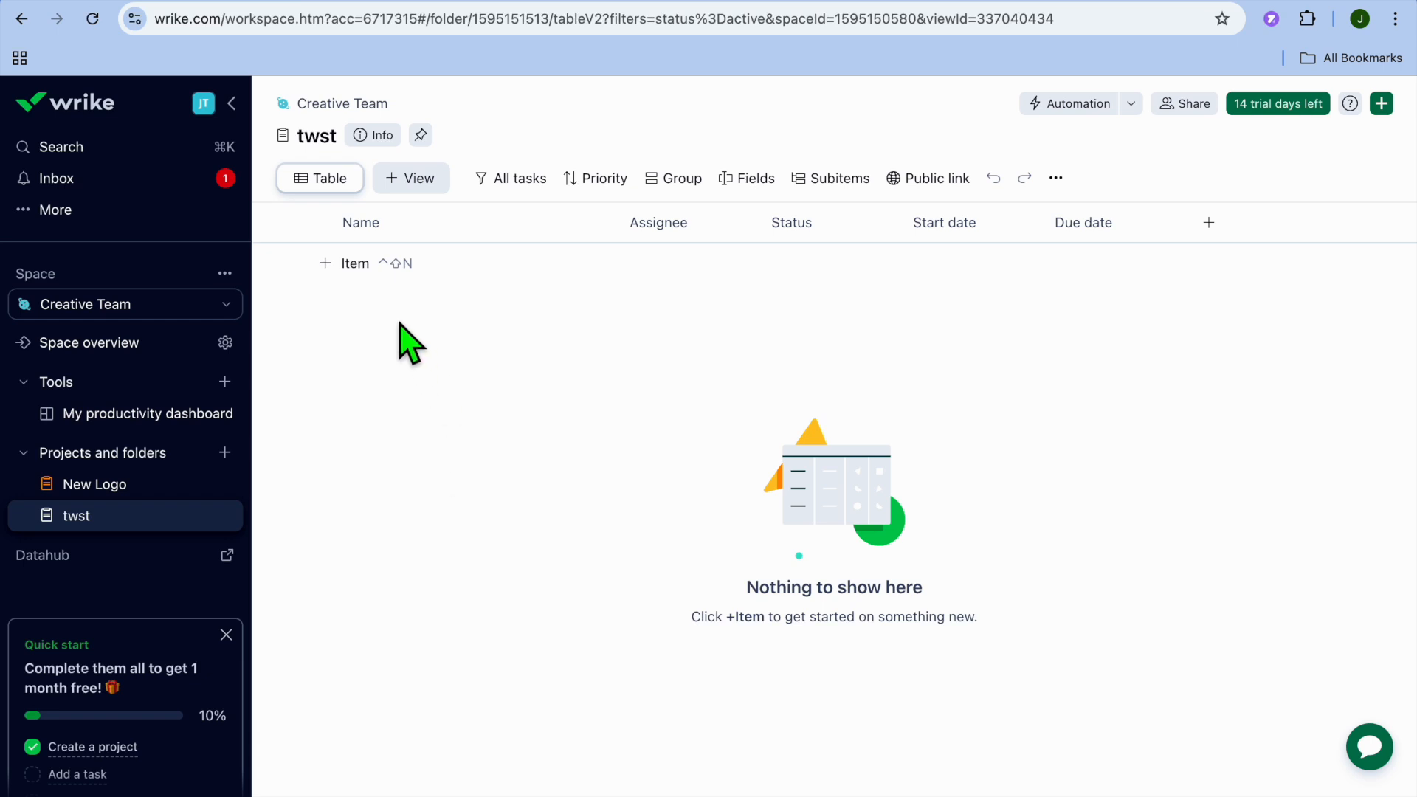
Add a task named "create a thumbnail" to the twst project's table.
click(324, 265)
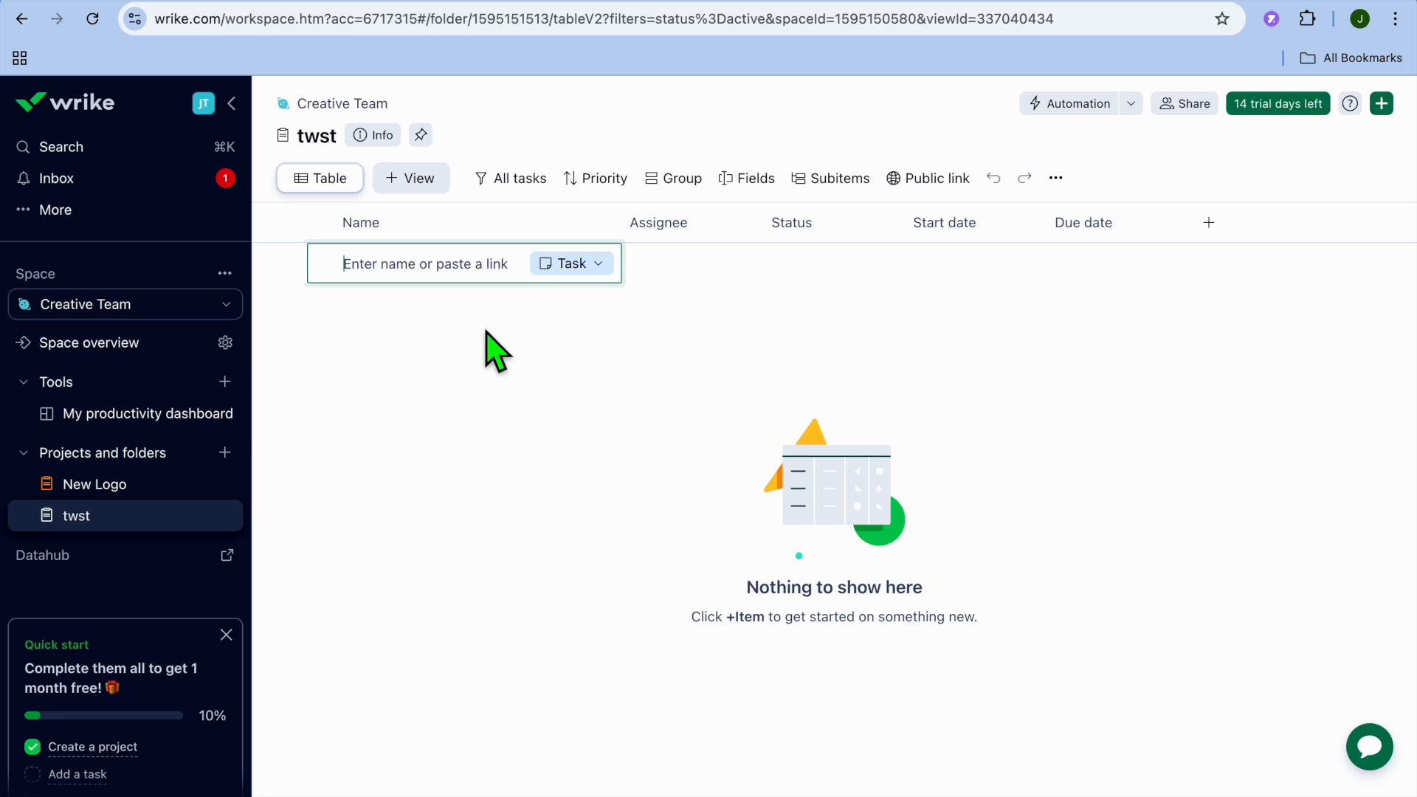
text(create a thumbnail)
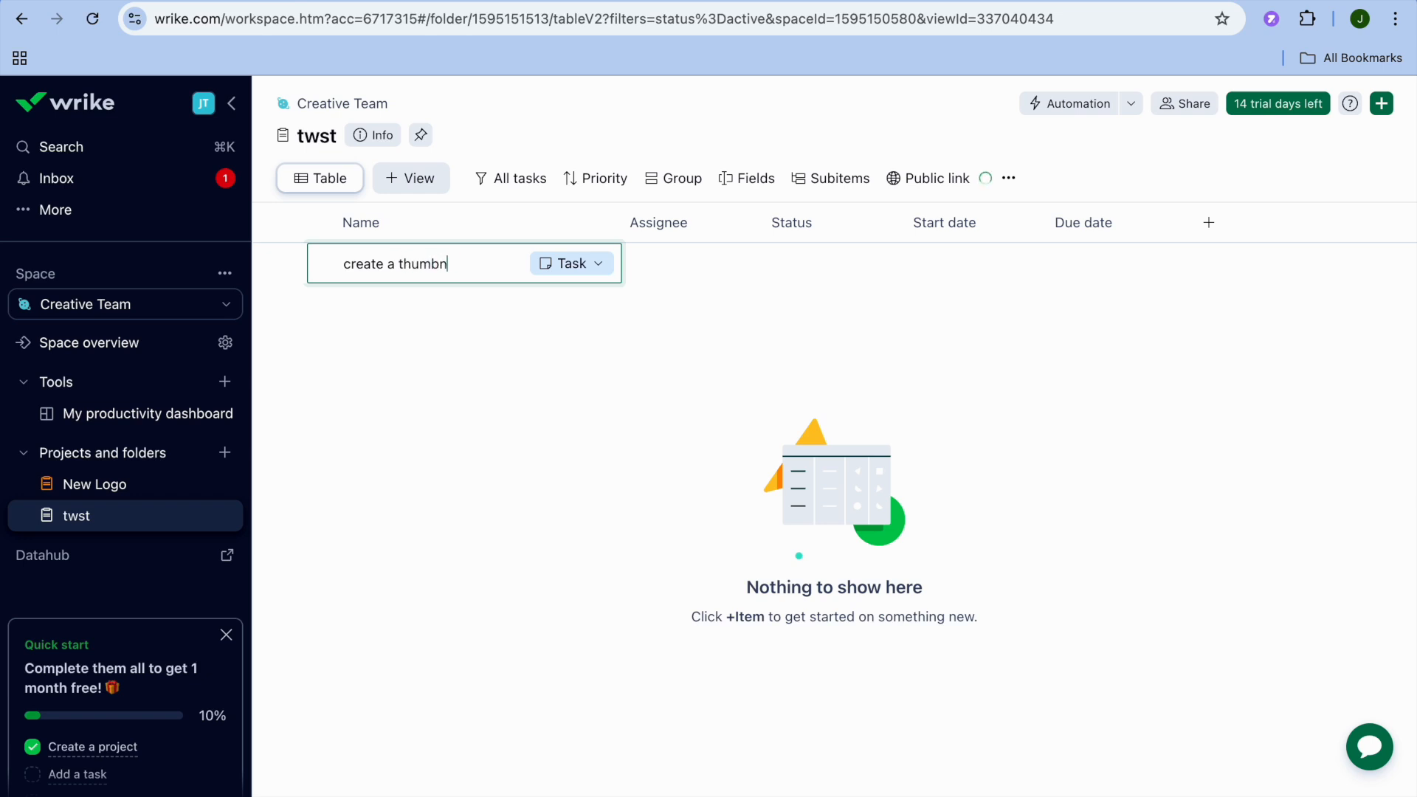
click(599, 265)
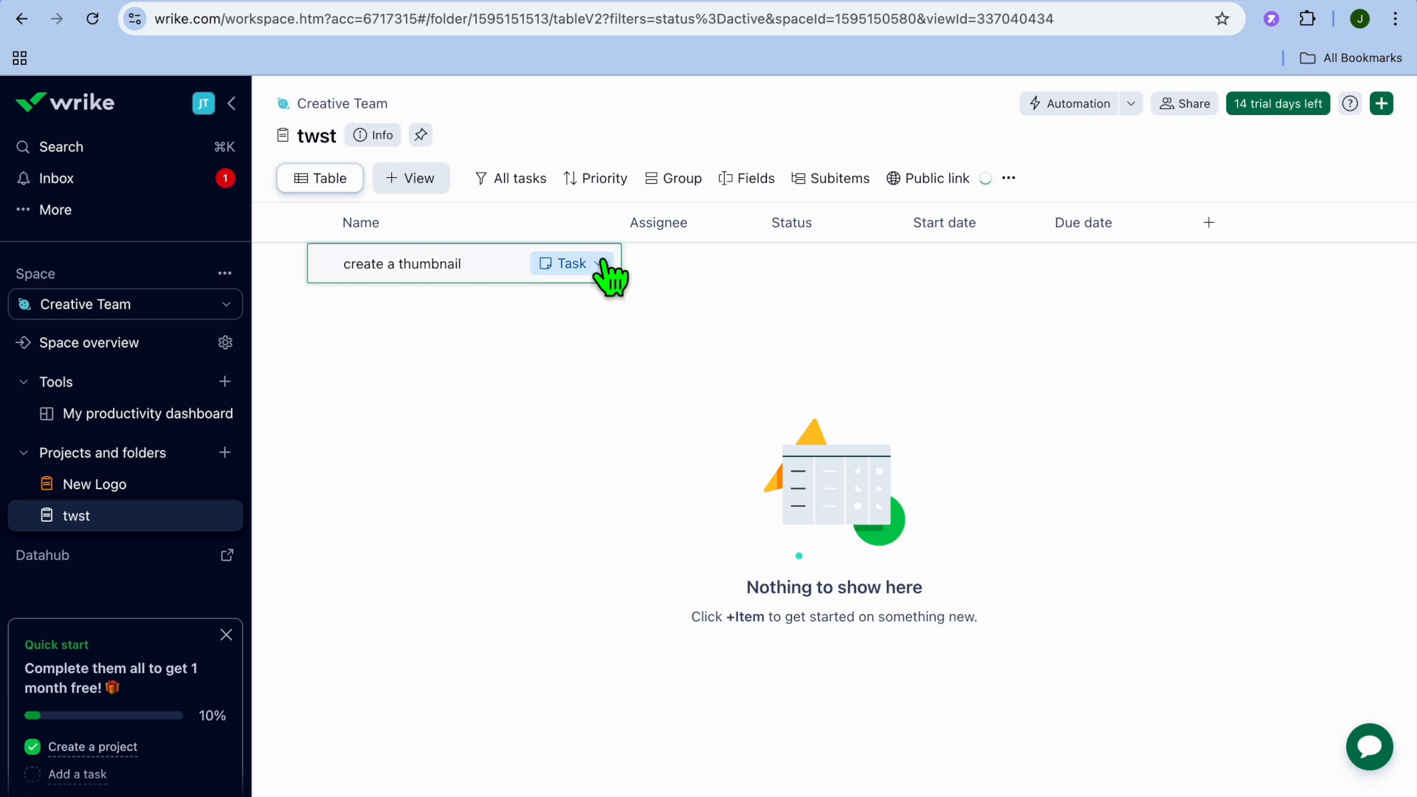
click(656, 378)
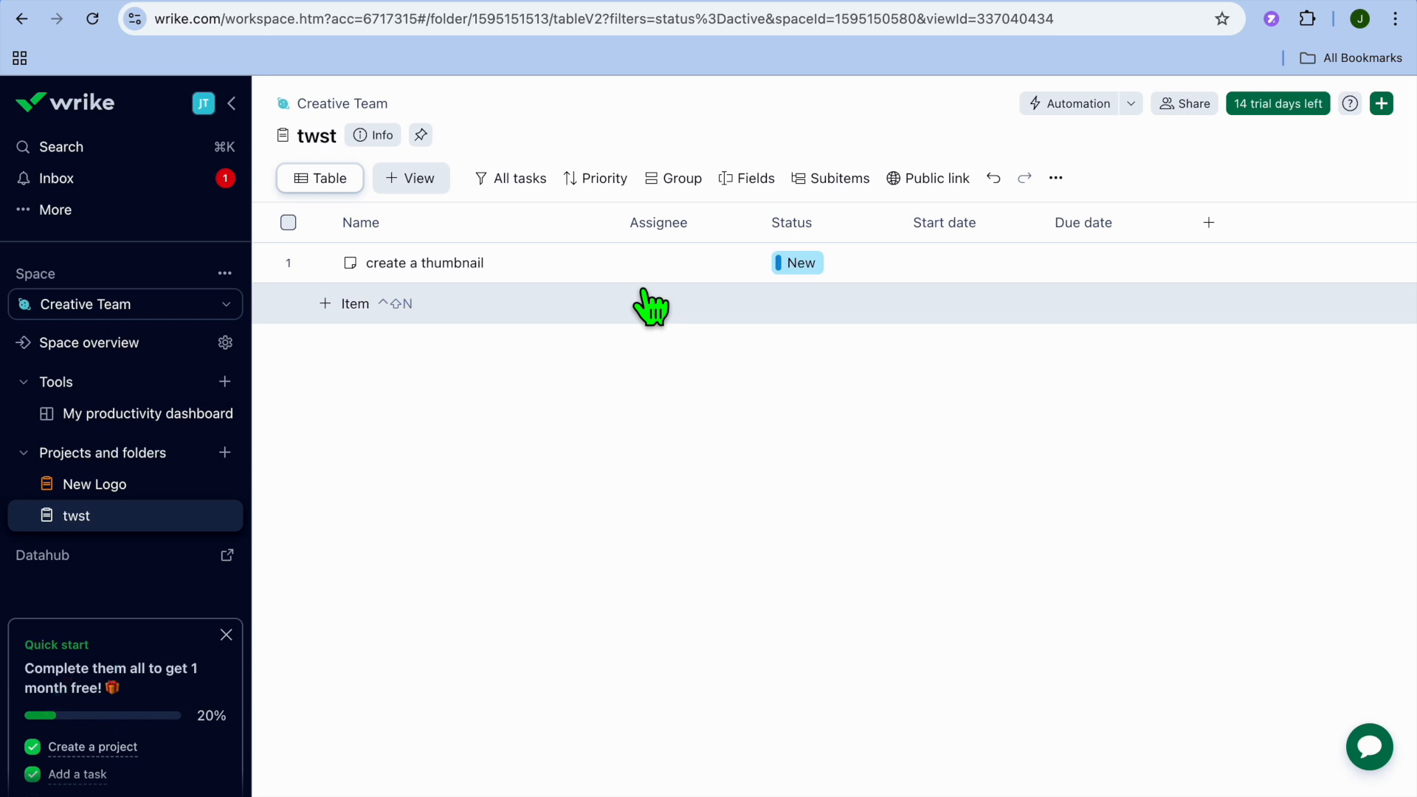
Assign the "create a thumbnail" task to the account owner.
click(686, 264)
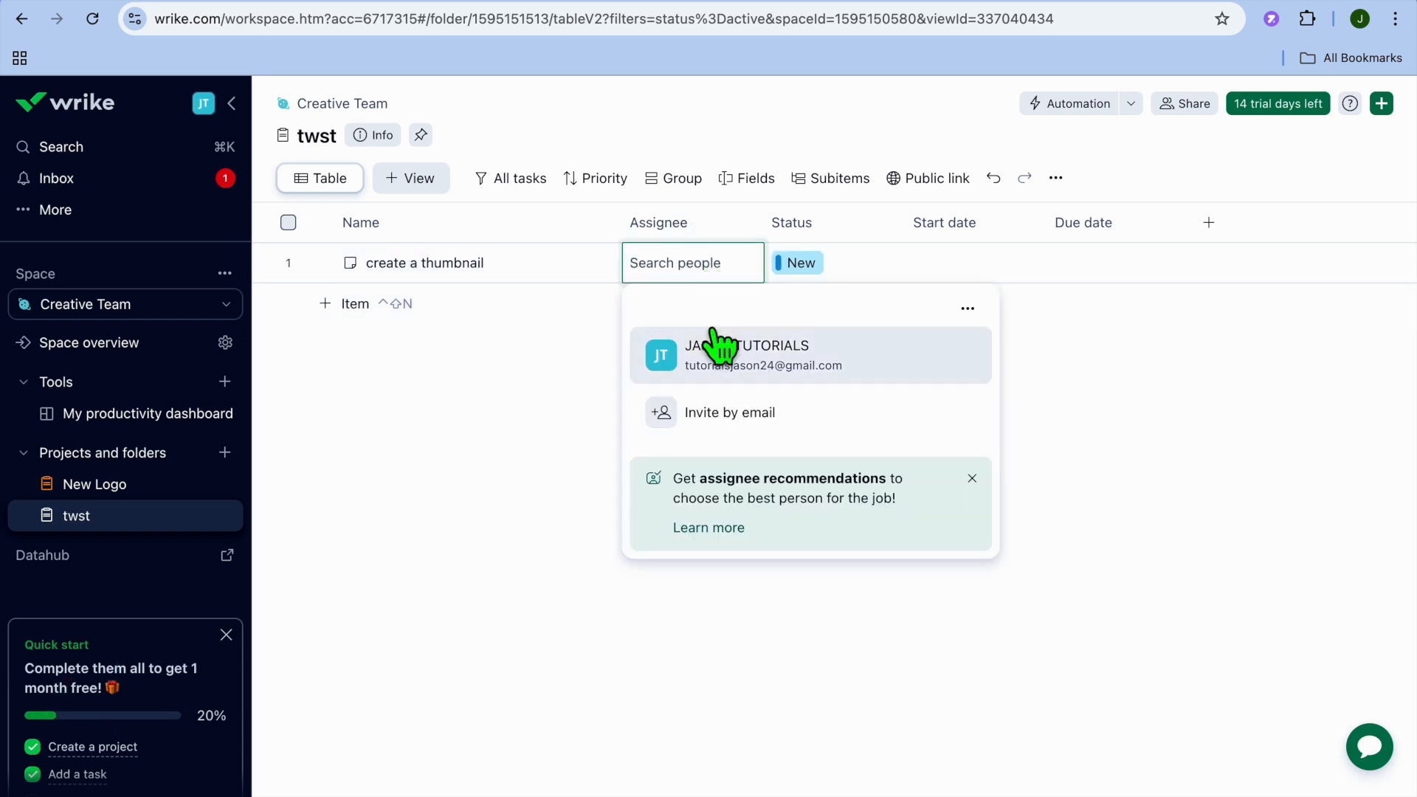
click(713, 347)
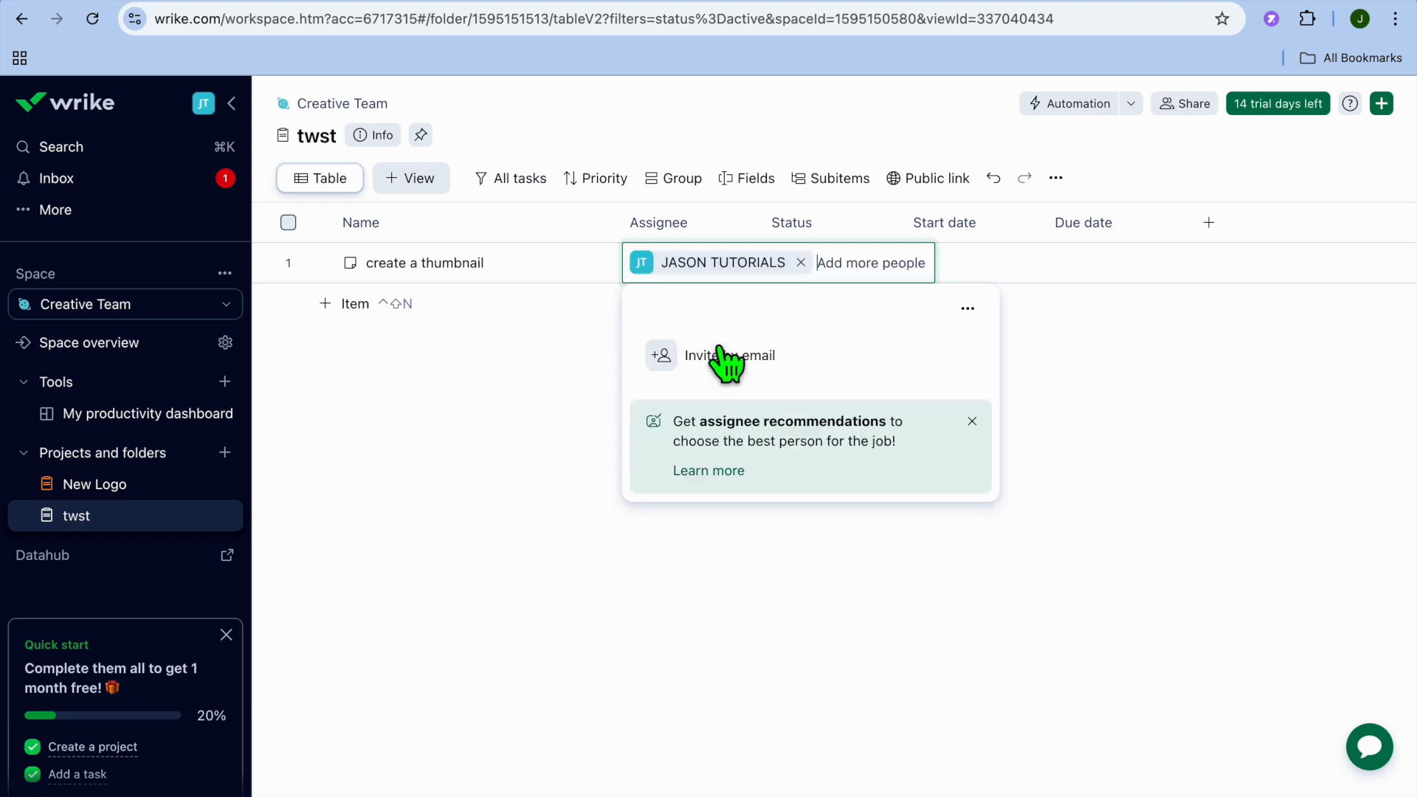
click(1105, 440)
Set the "create a thumbnail" task's start date to 02/12/2025 and check its due date calendar without changing it.
click(952, 261)
click(951, 260)
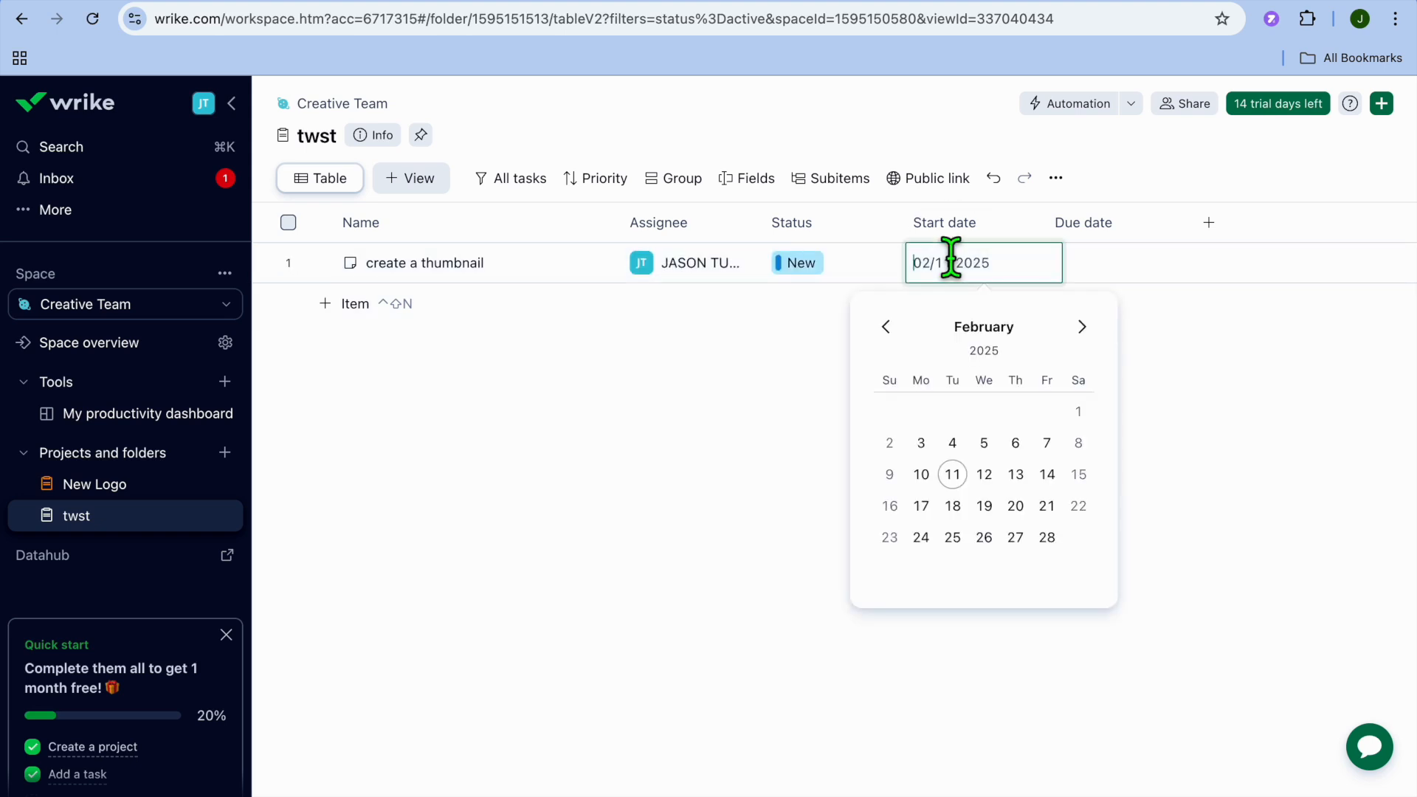
click(984, 475)
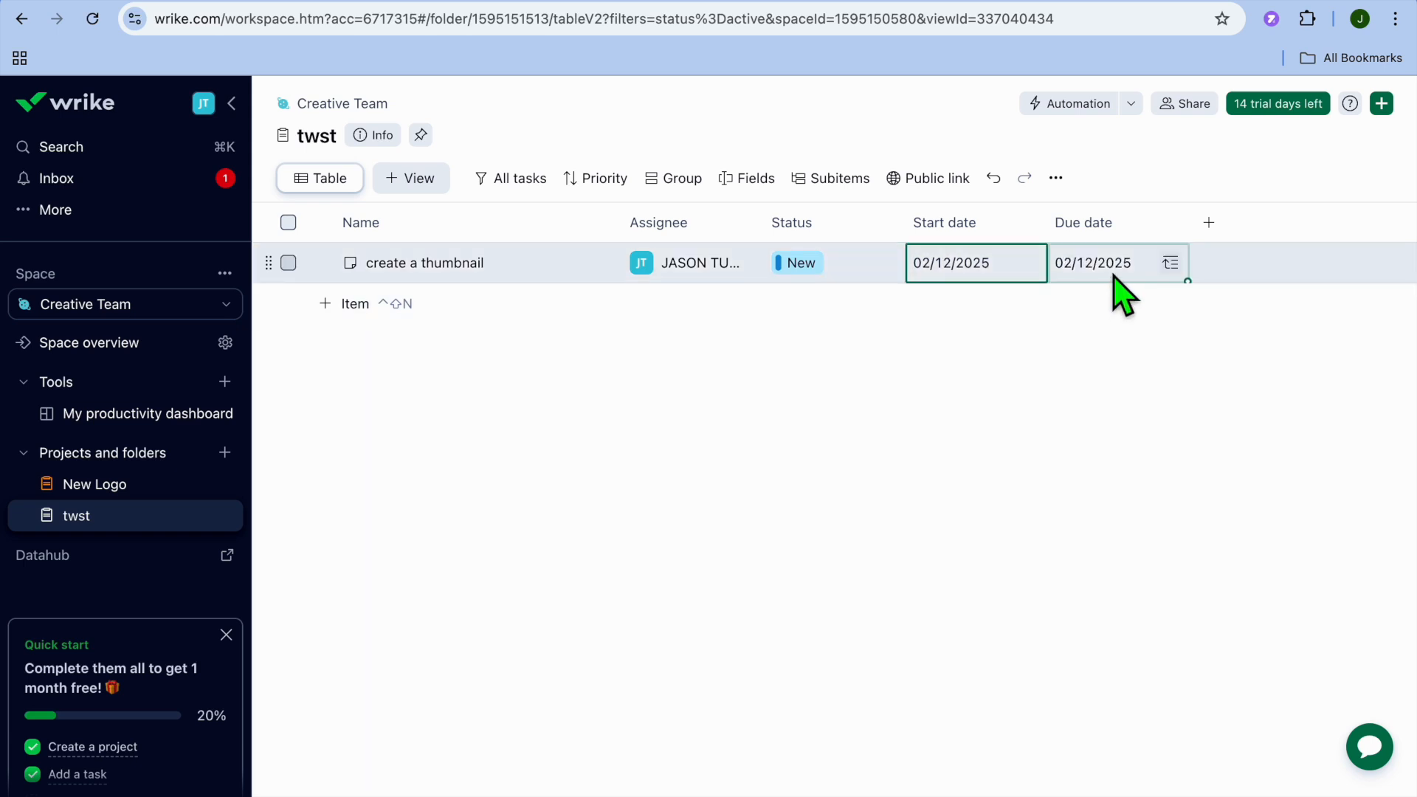
click(1099, 259)
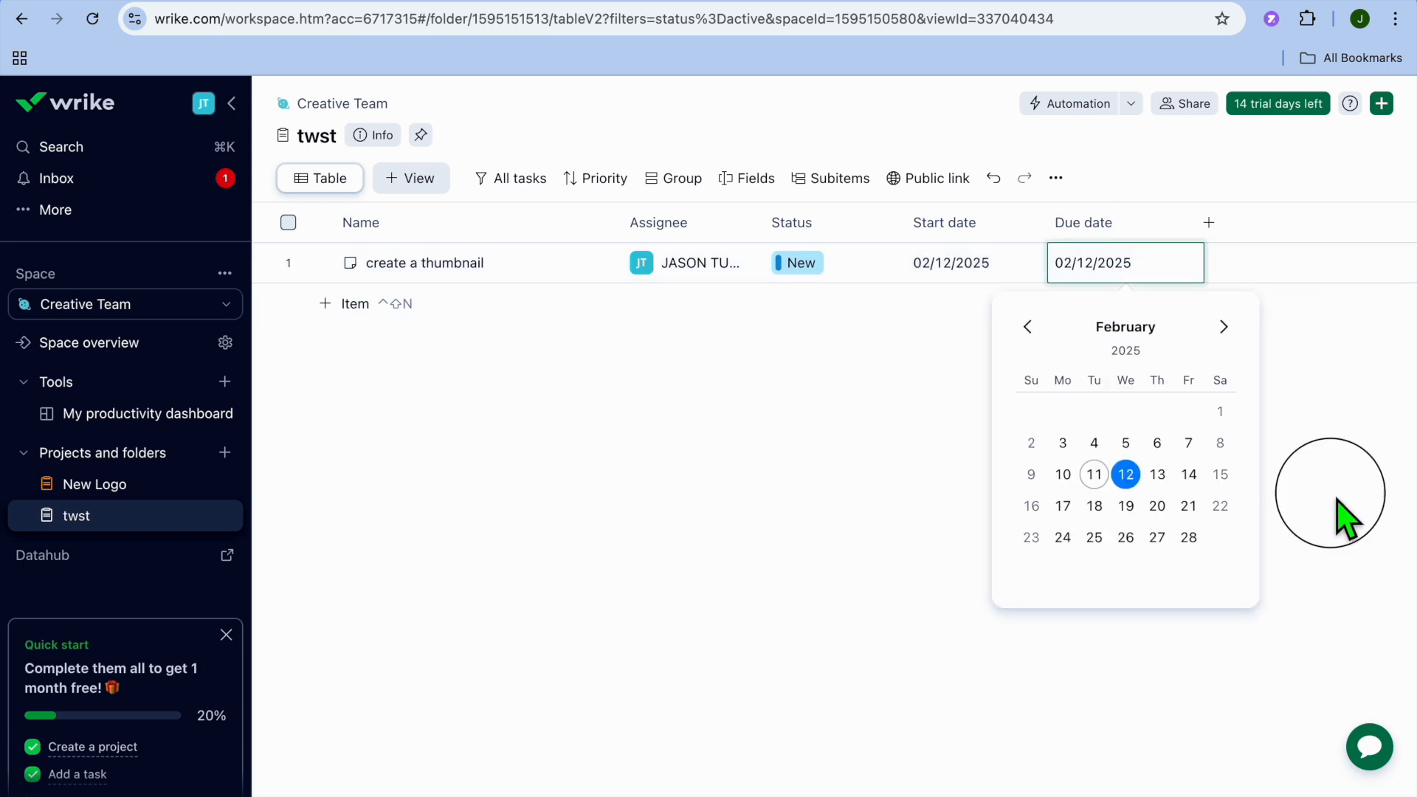
key(Escape)
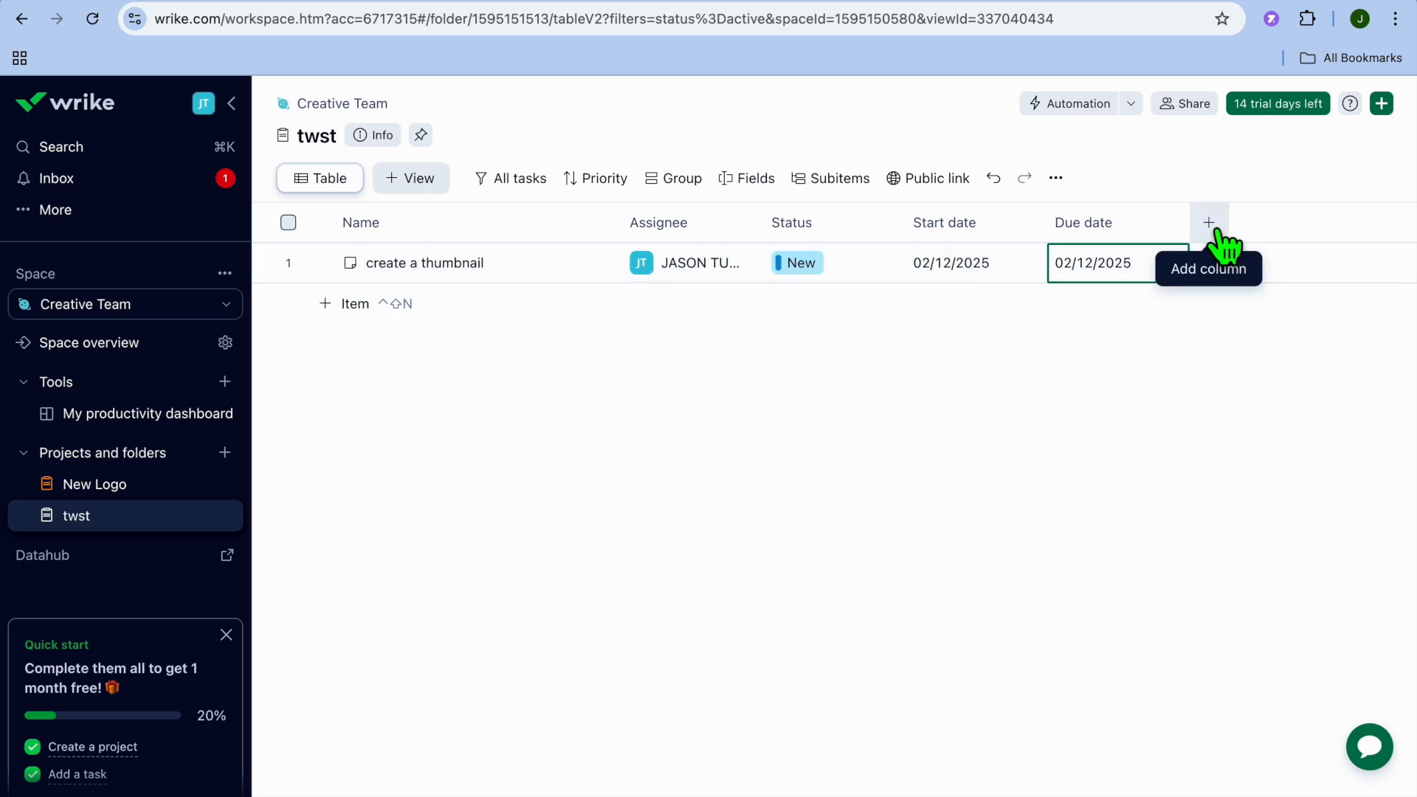
click(878, 460)
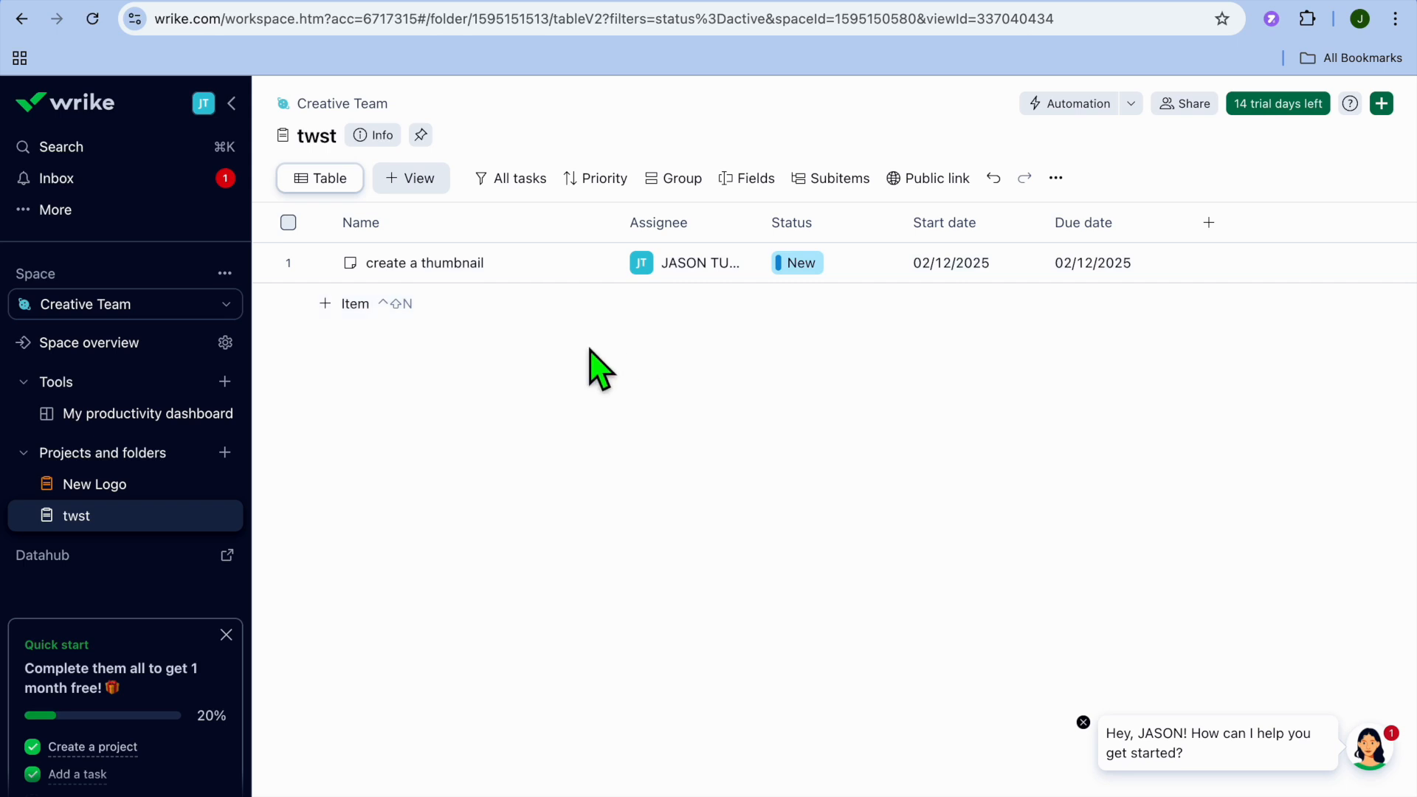
Add a second task named "create video" to the twst project's table.
click(336, 324)
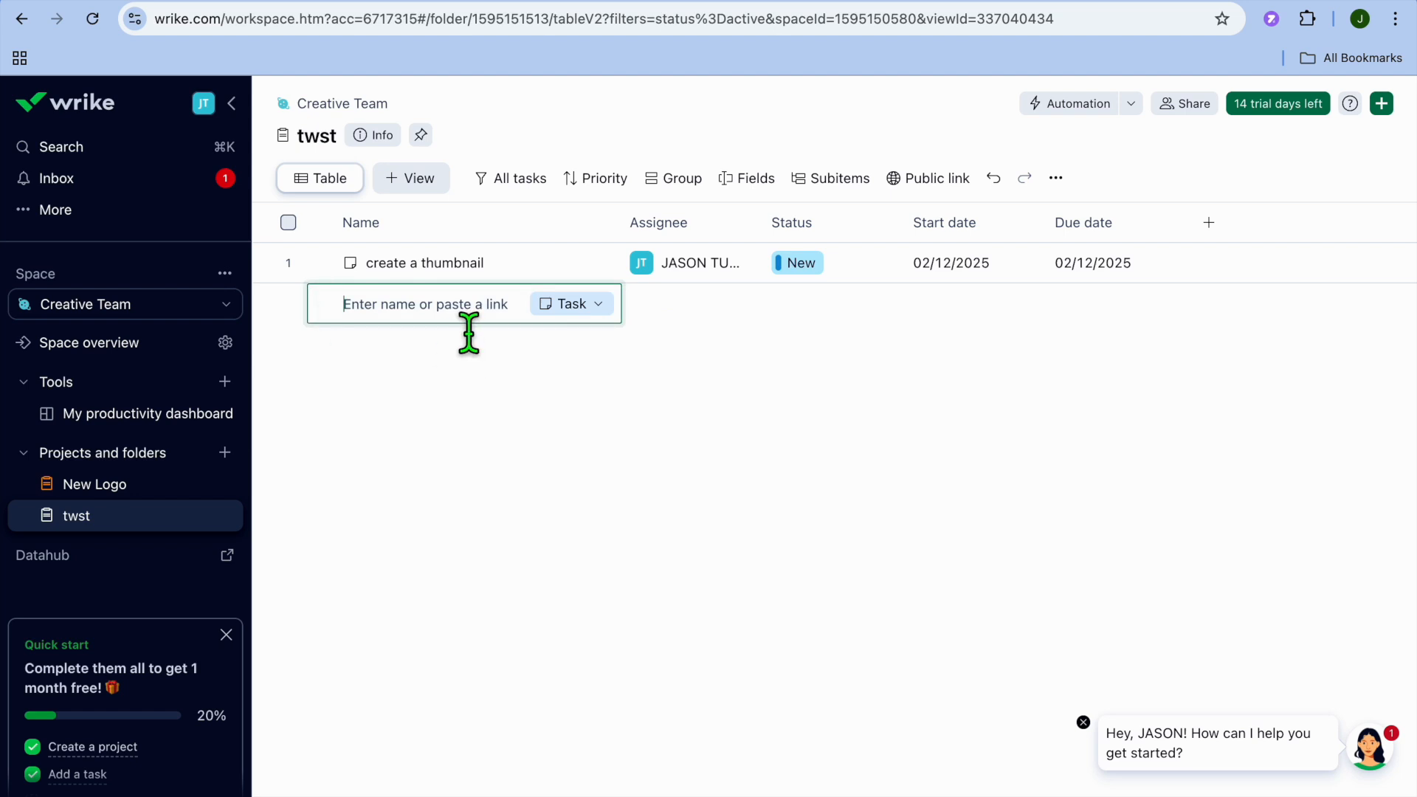
text(create vide)
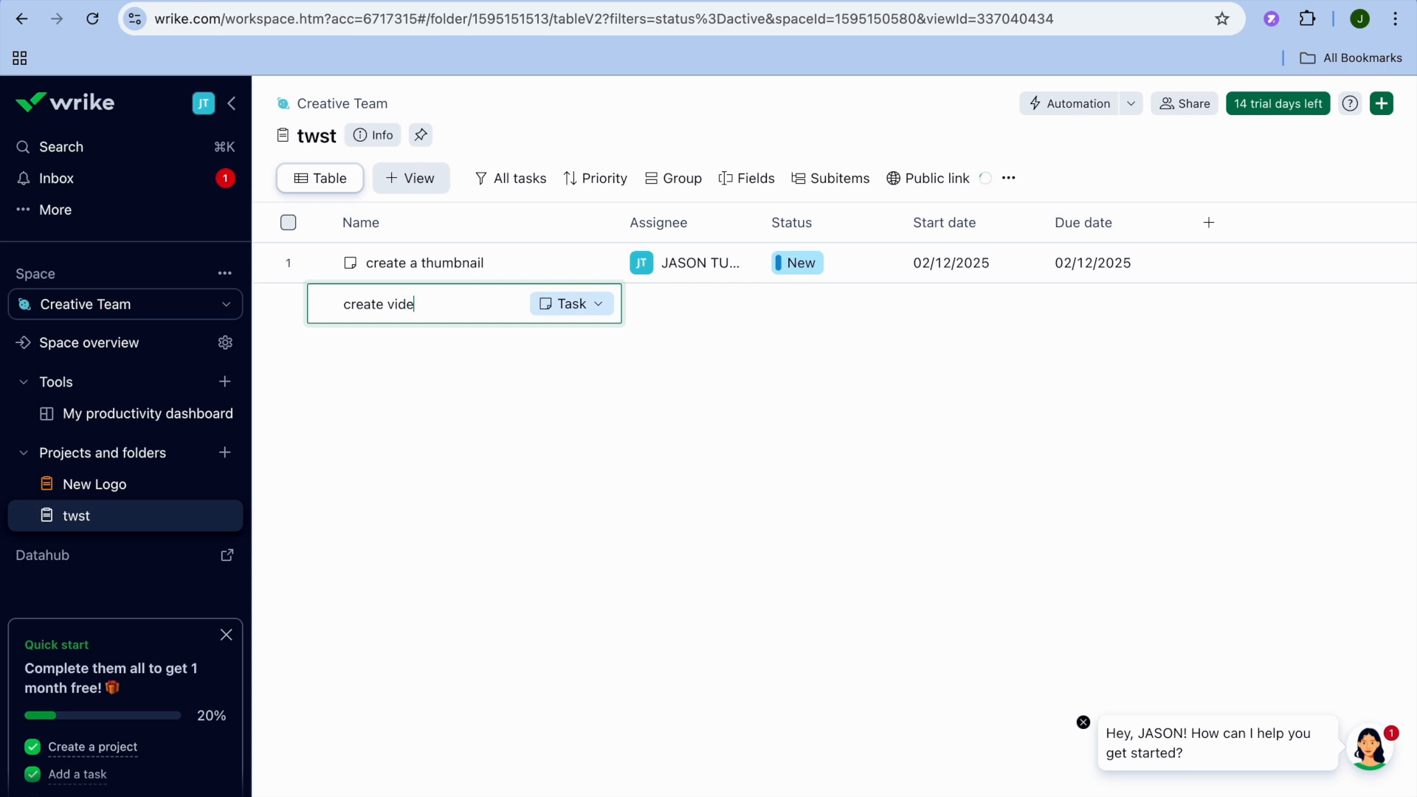
text(o)
click(669, 310)
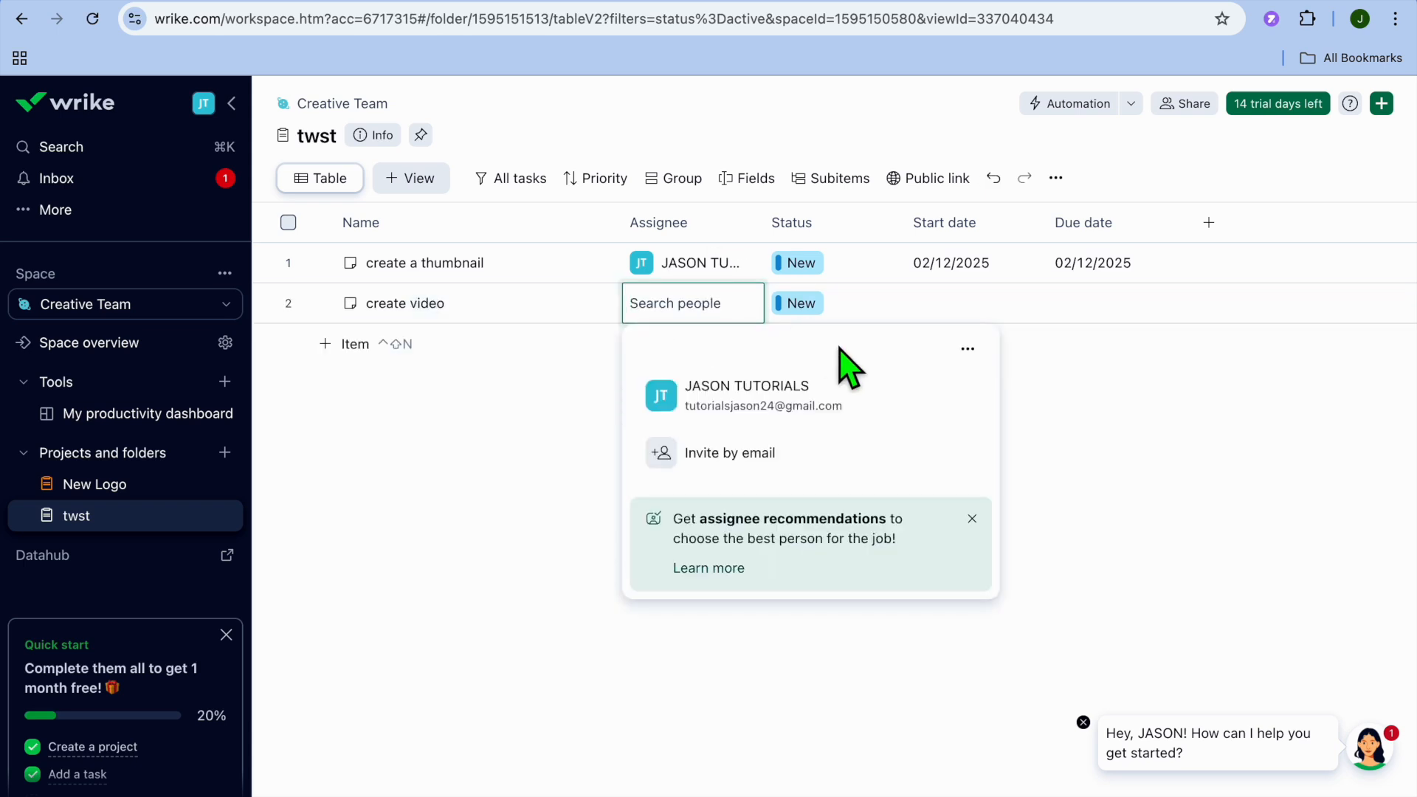
Set the "create video" task's start date to 02/12/2025 and its status to In progress.
click(963, 314)
click(959, 316)
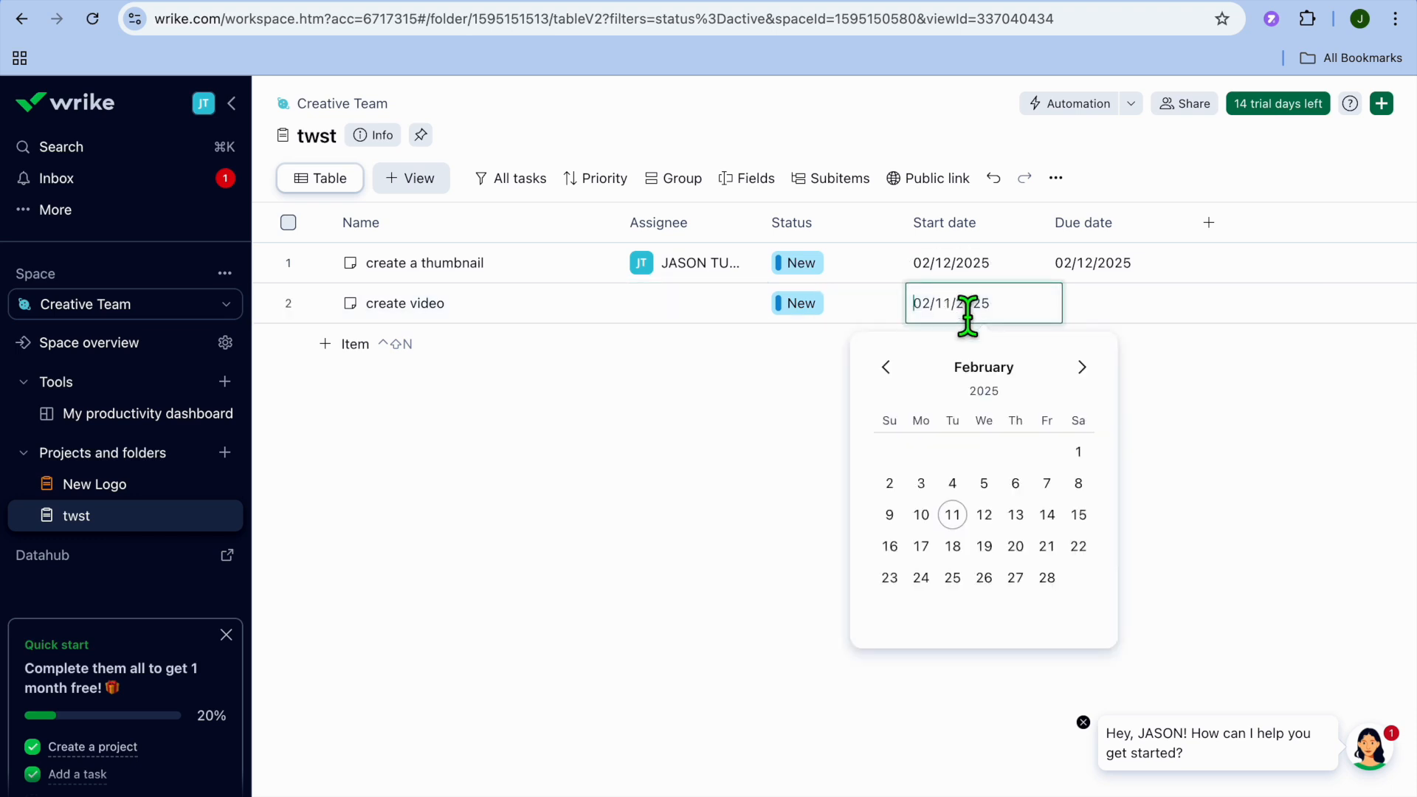
click(986, 514)
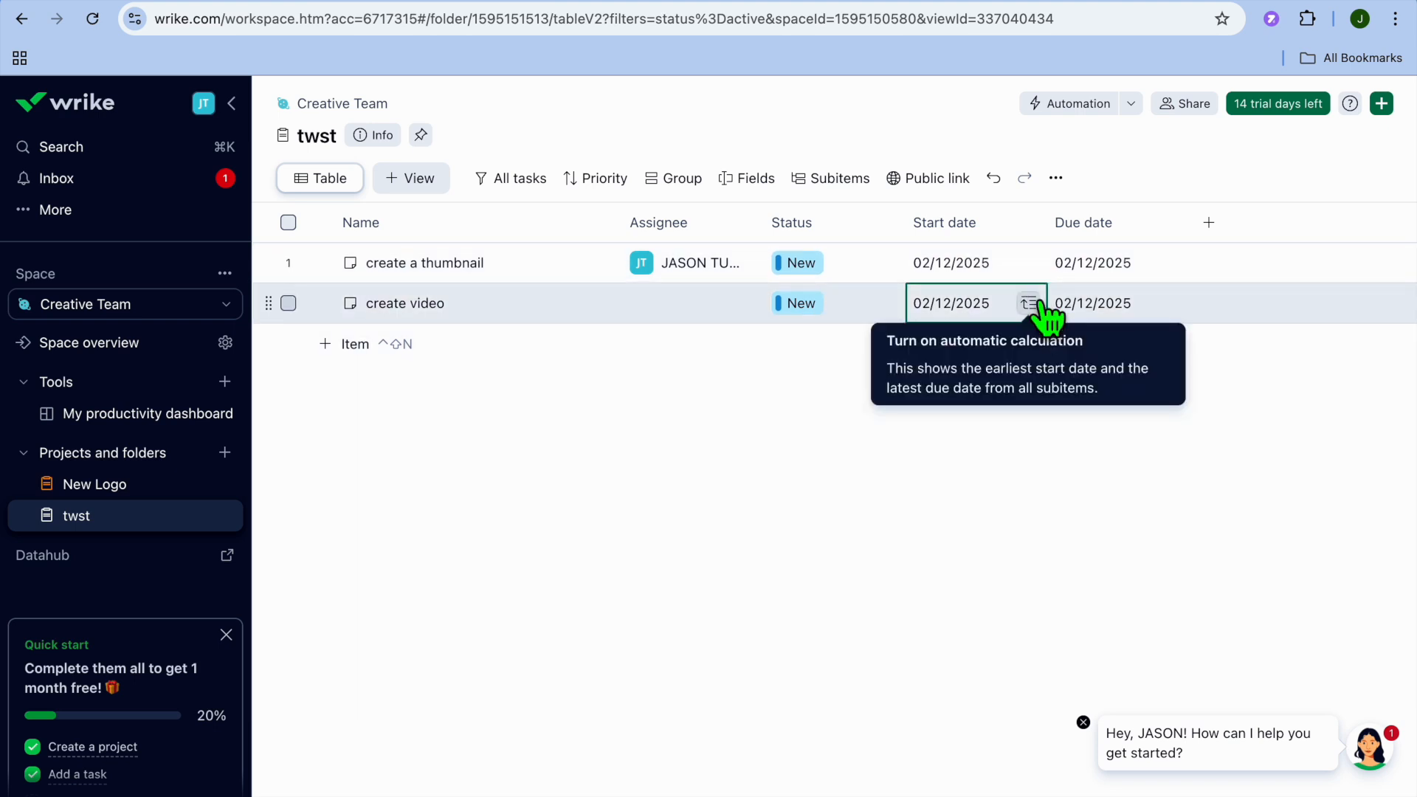
click(801, 314)
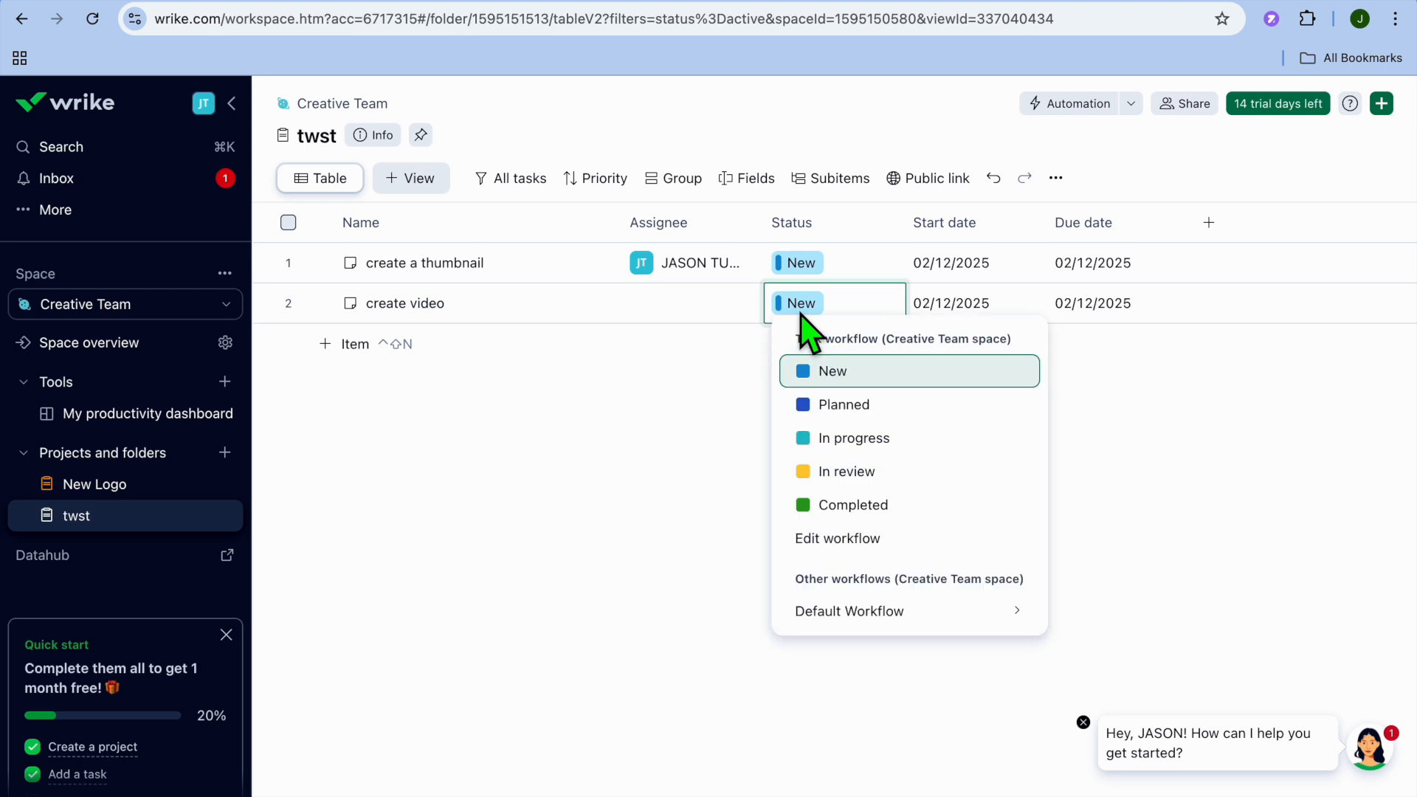
click(895, 442)
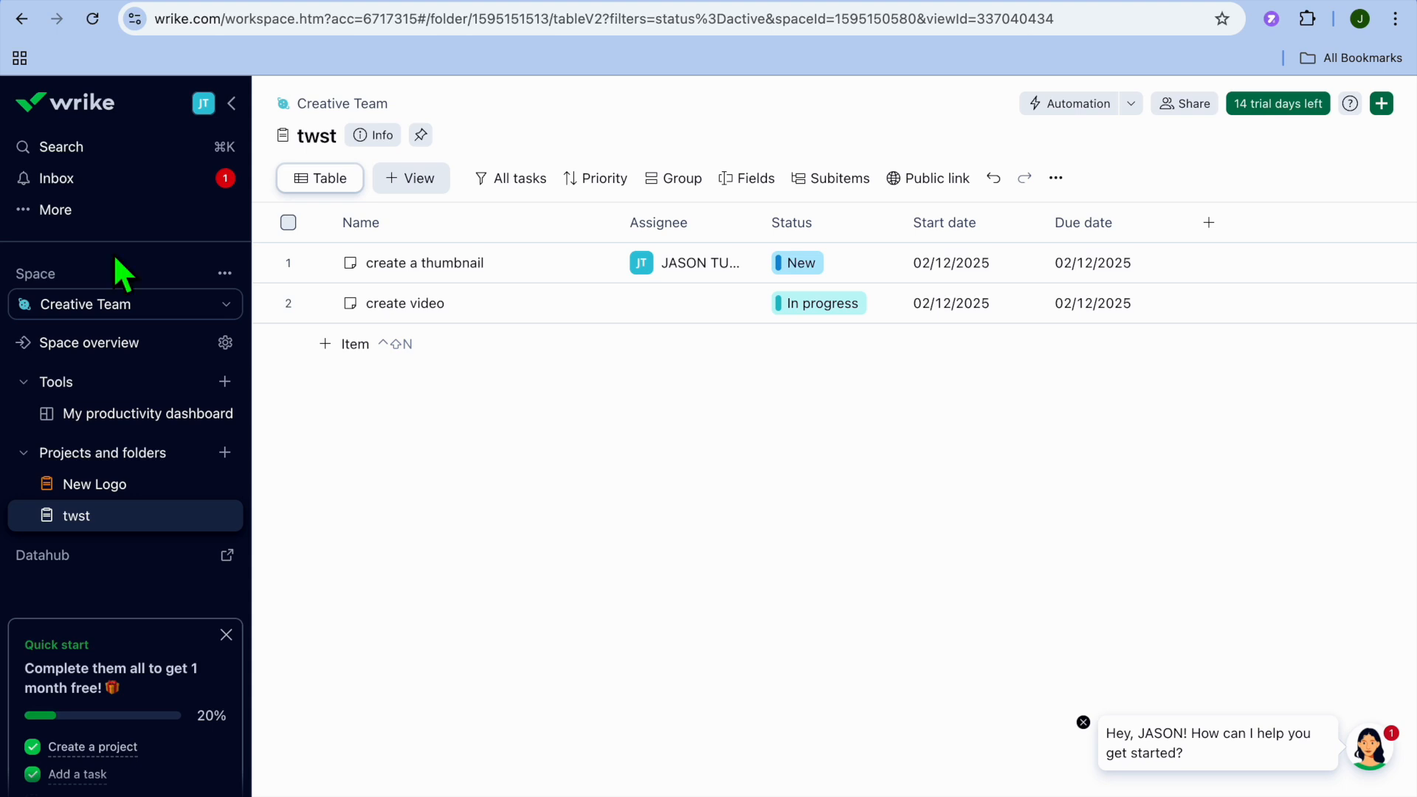
Open the productivity dashboard and look over its task widgets.
click(41, 215)
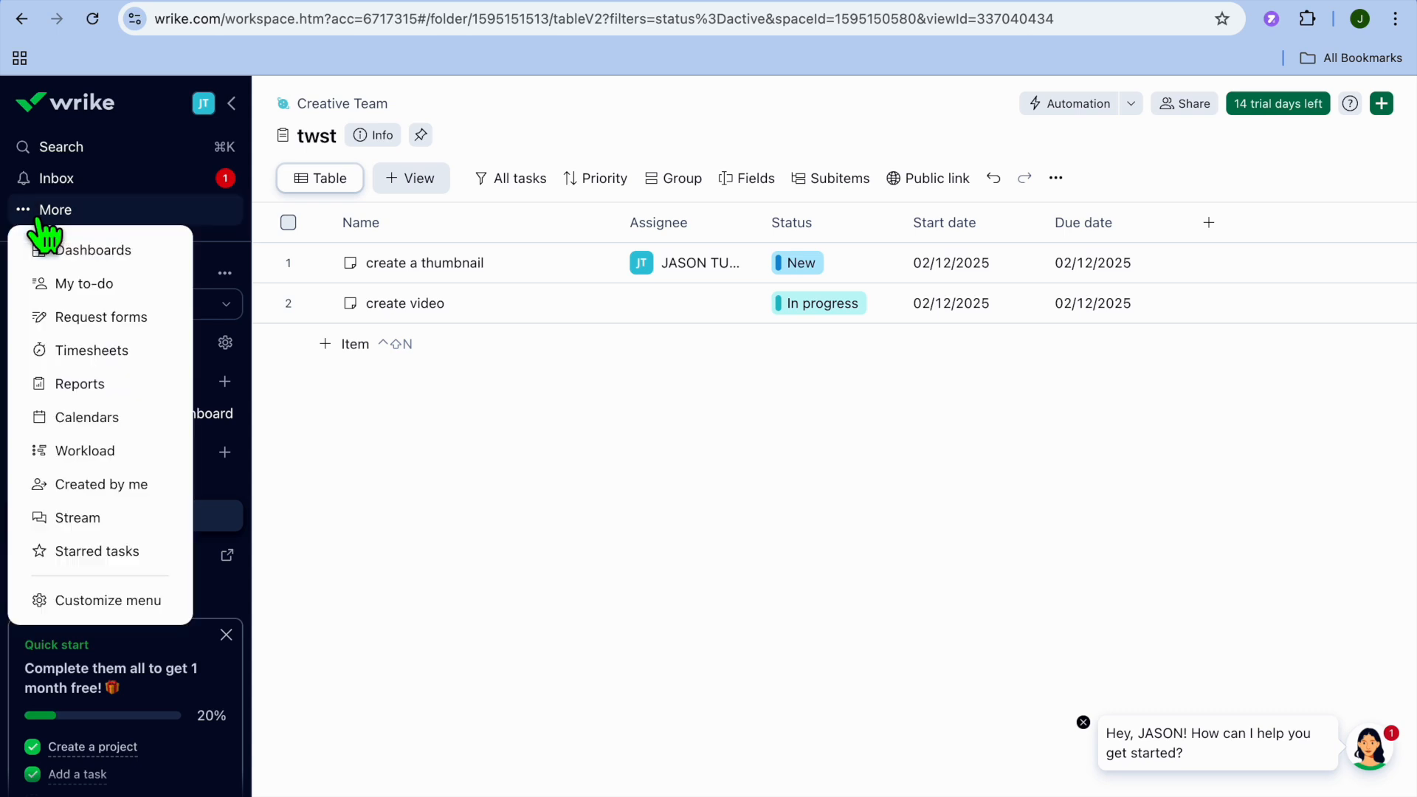
click(87, 251)
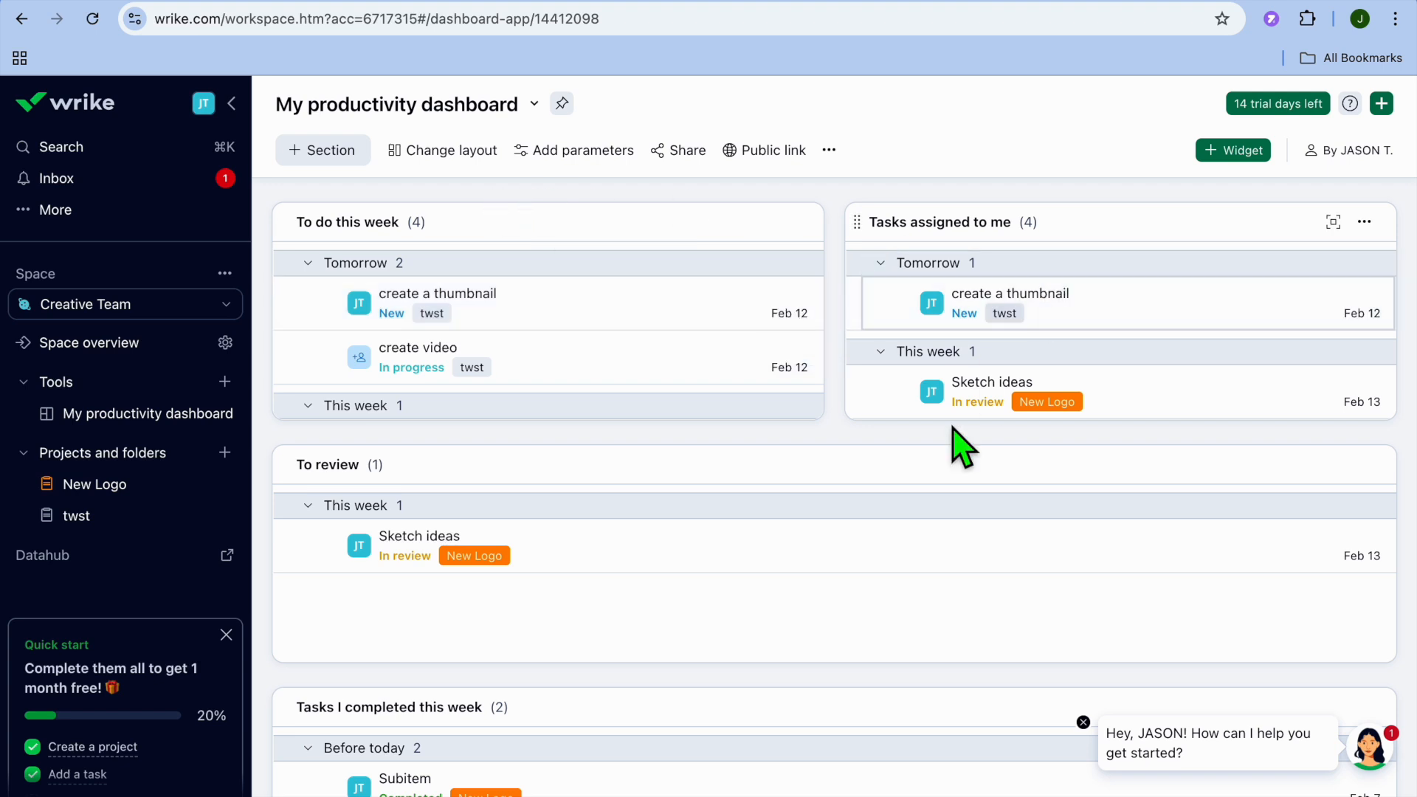
scroll(849, 509, down, 1)
scroll(849, 493, down, 1)
scroll(849, 493, up, 2)
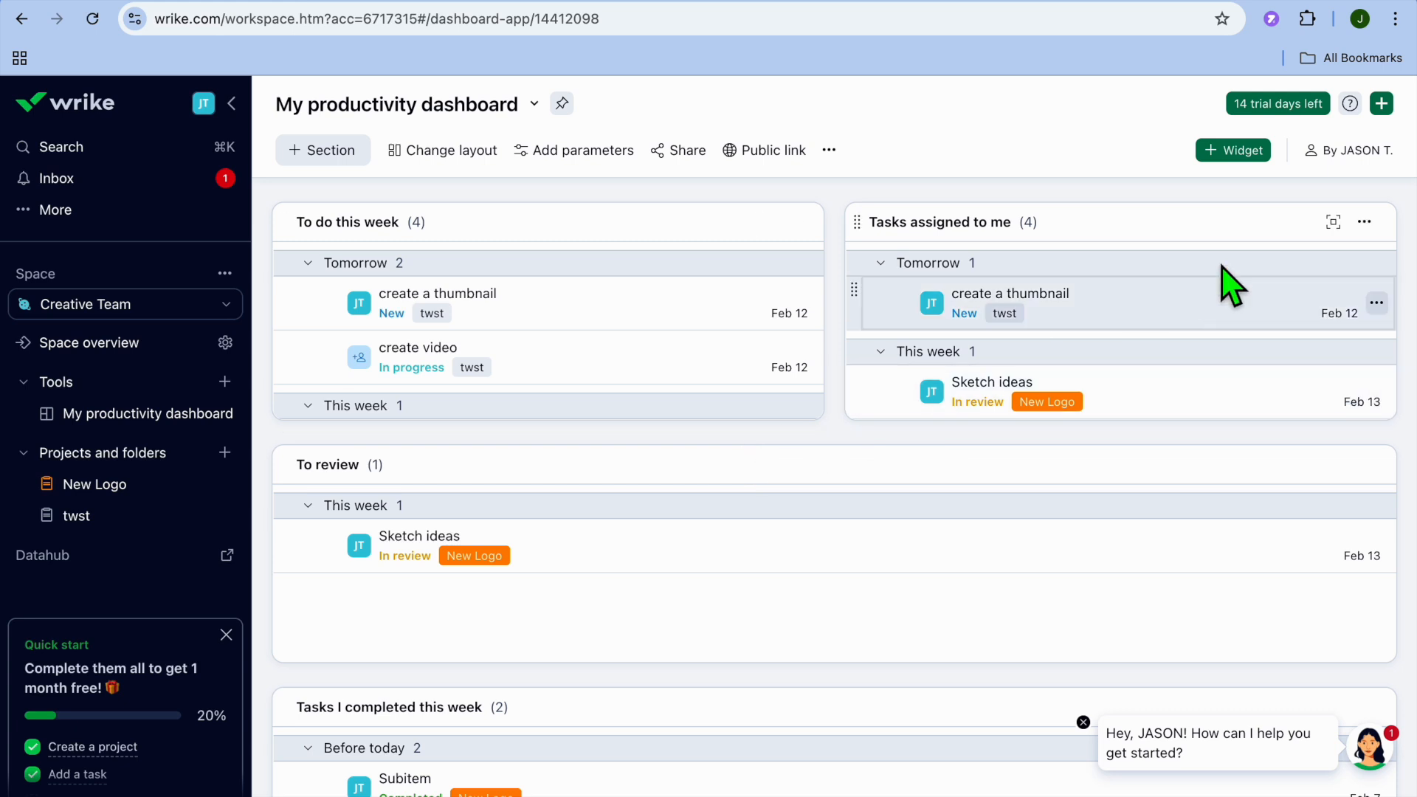
Examine the dashboard's new widget gallery and its layout choices, closing both without making changes.
click(1240, 151)
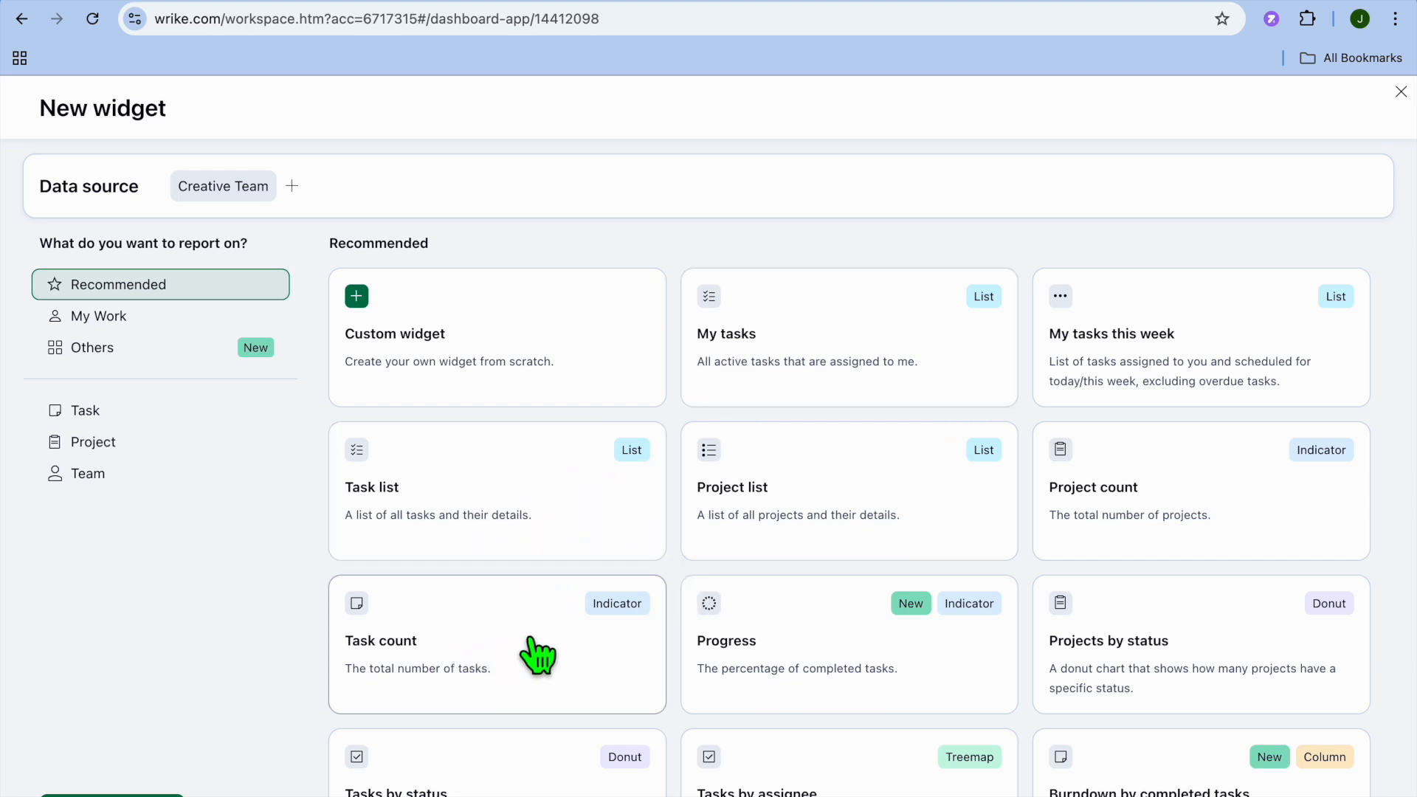
click(1401, 92)
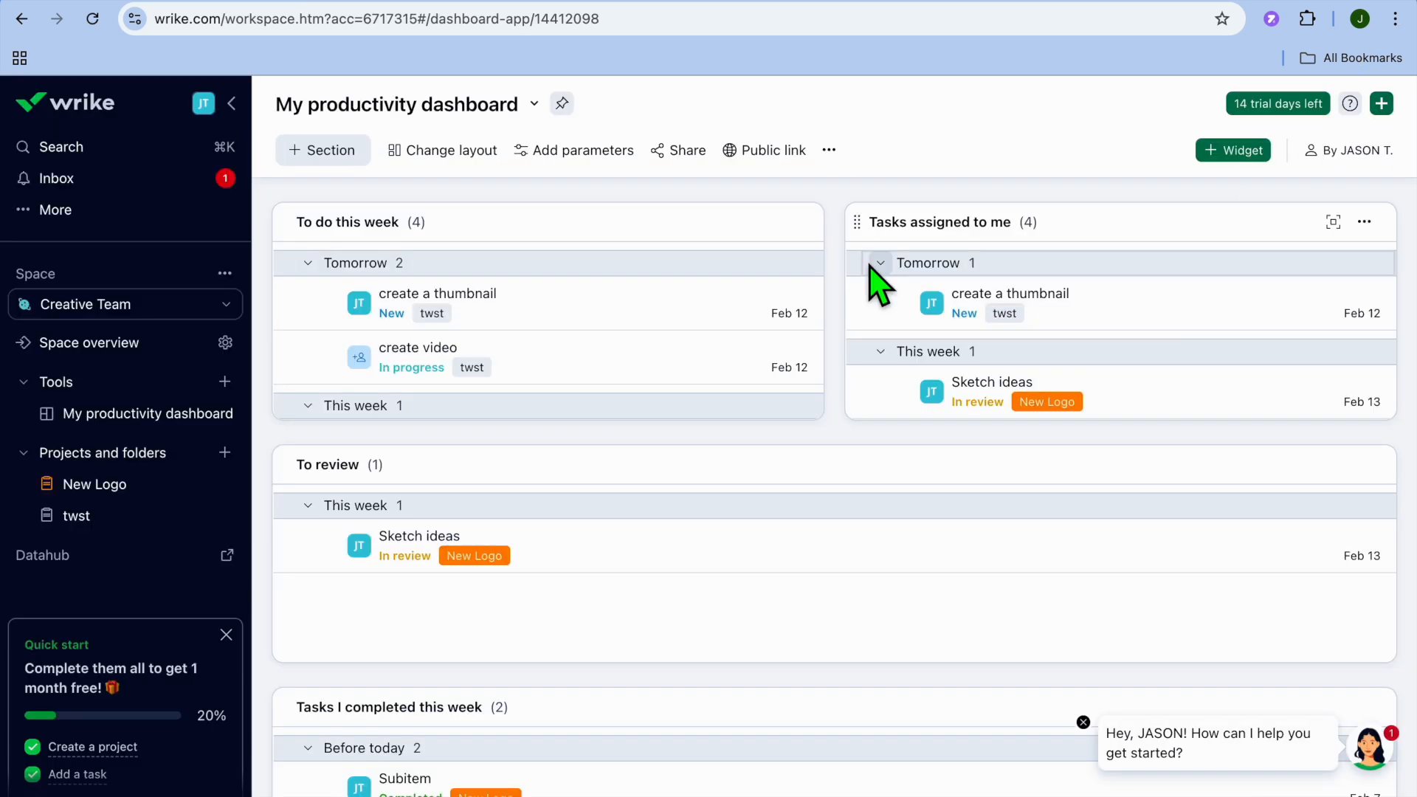
click(445, 152)
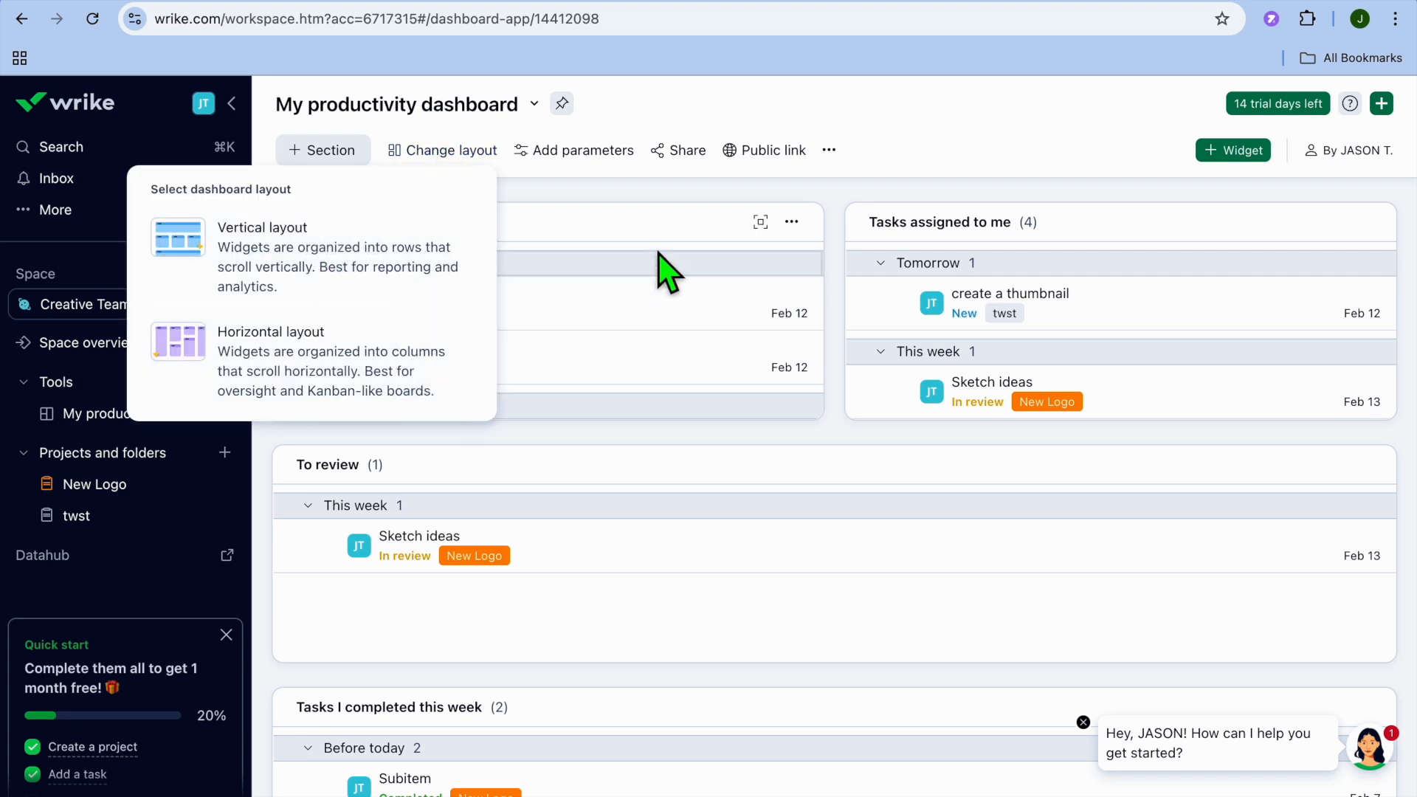
click(668, 193)
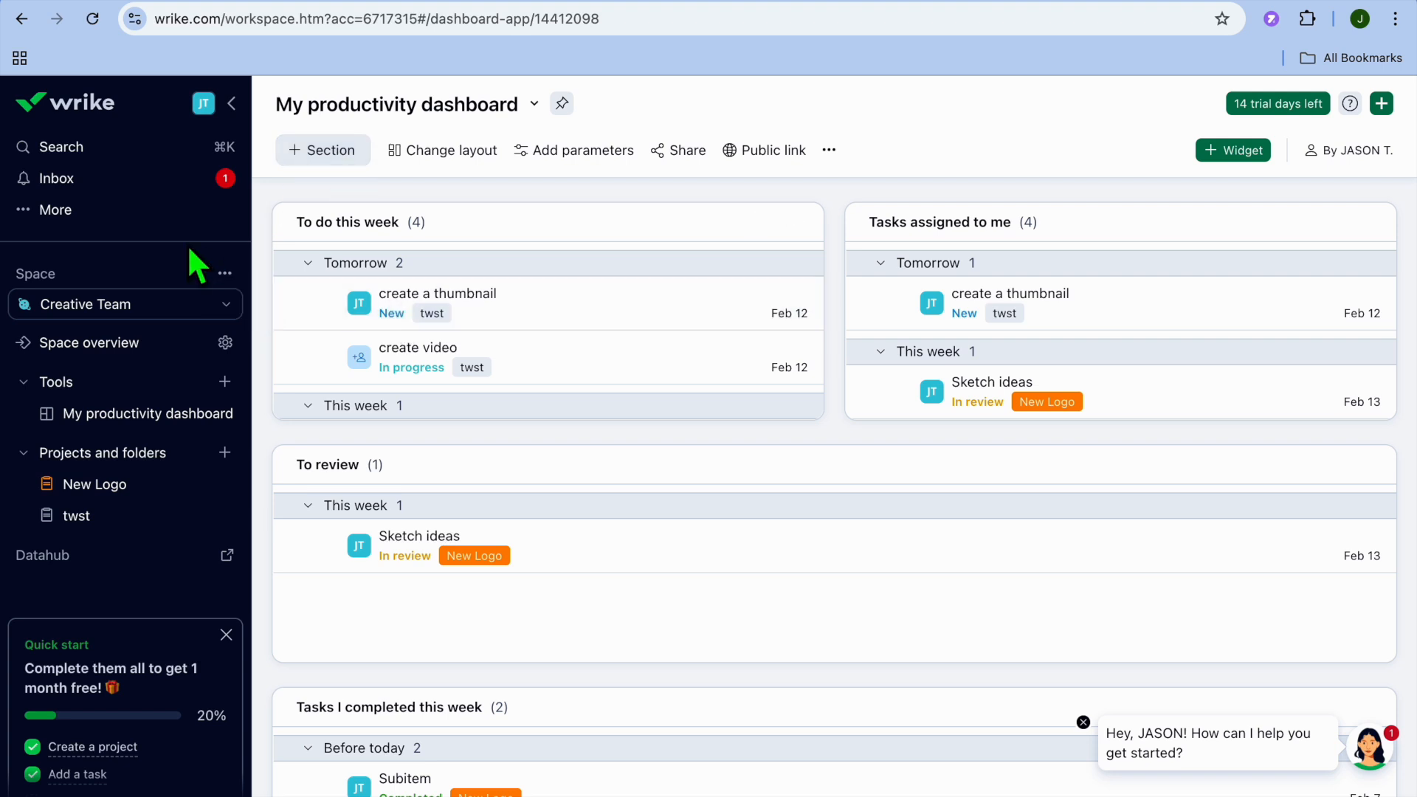
Open the My to-do list and view the kinds of items that can be created, then dismiss the choices.
click(89, 218)
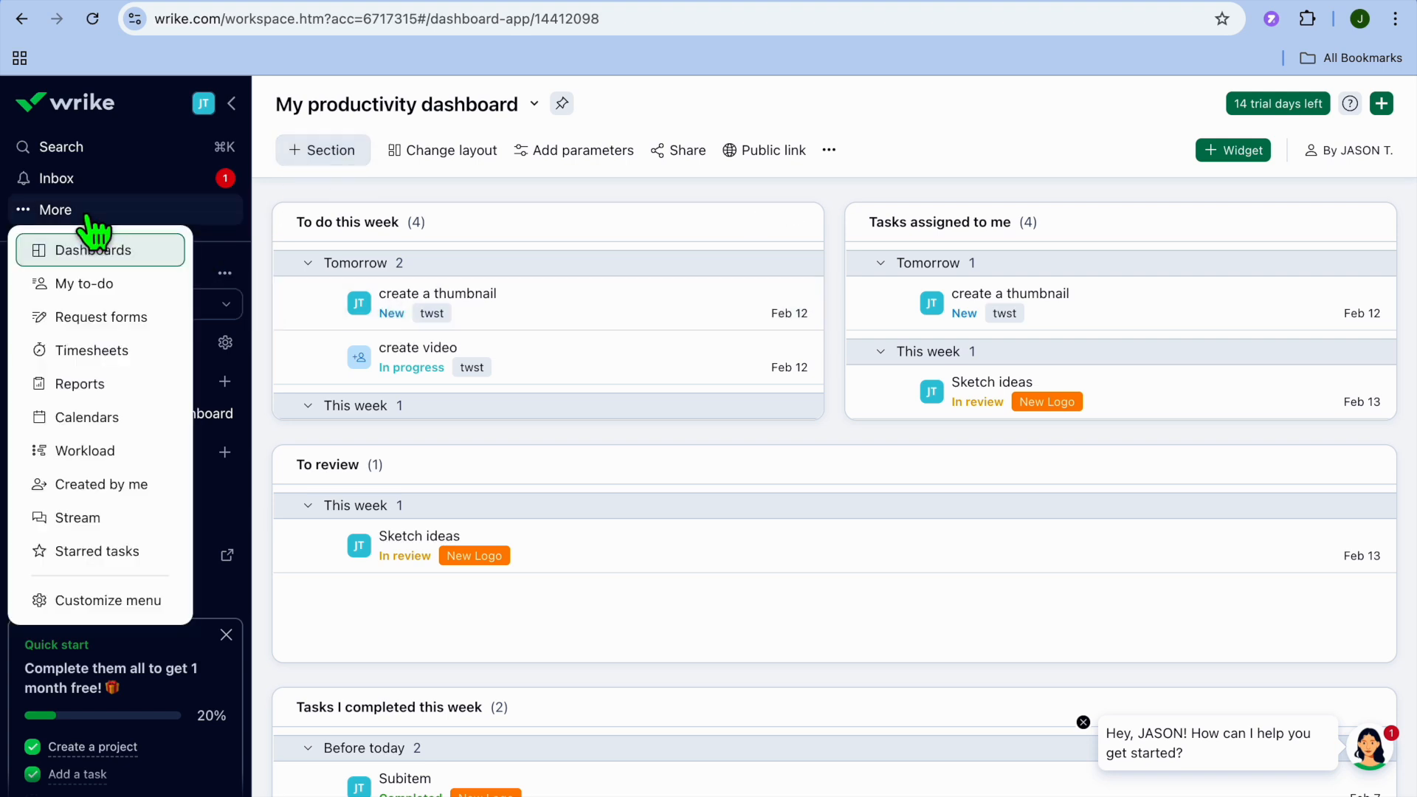
click(123, 287)
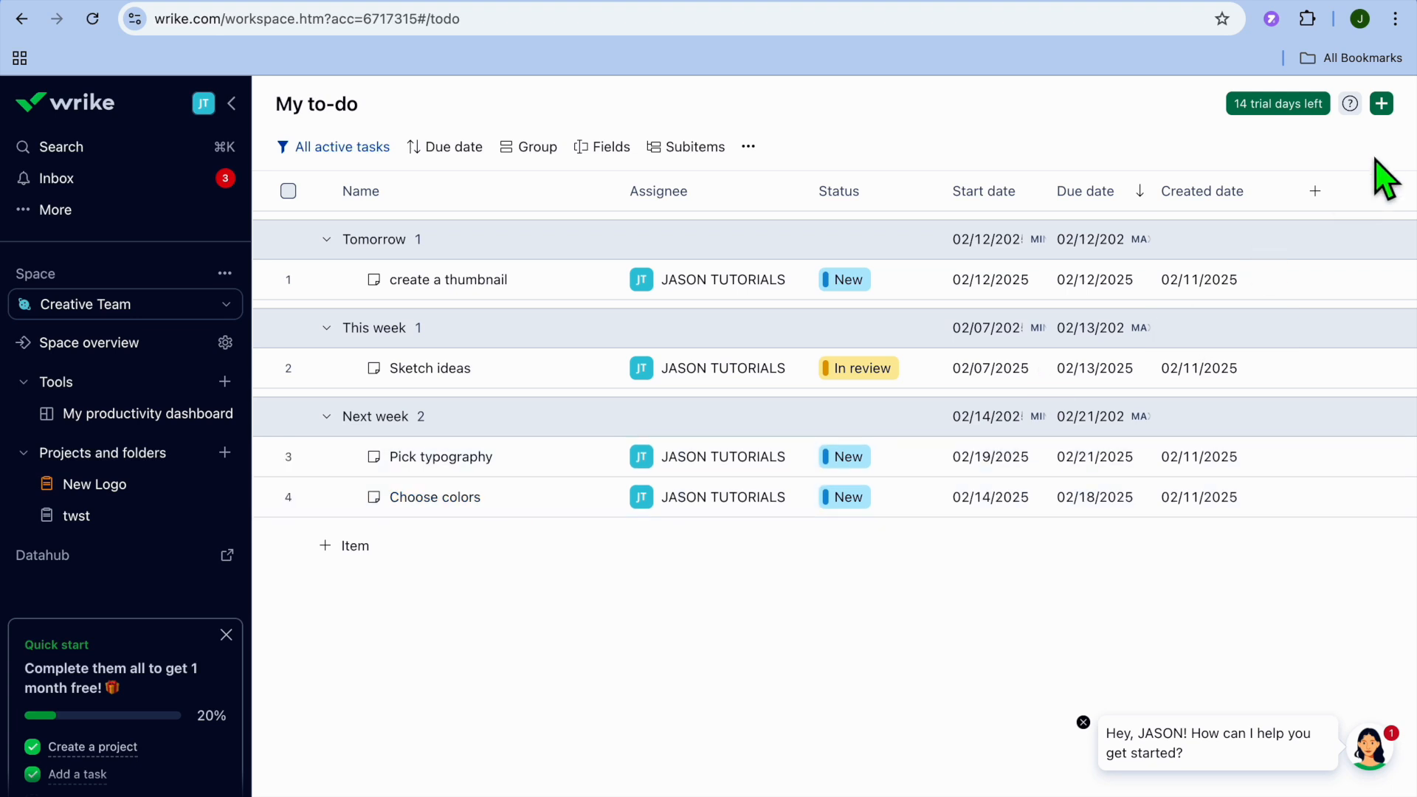
click(1383, 107)
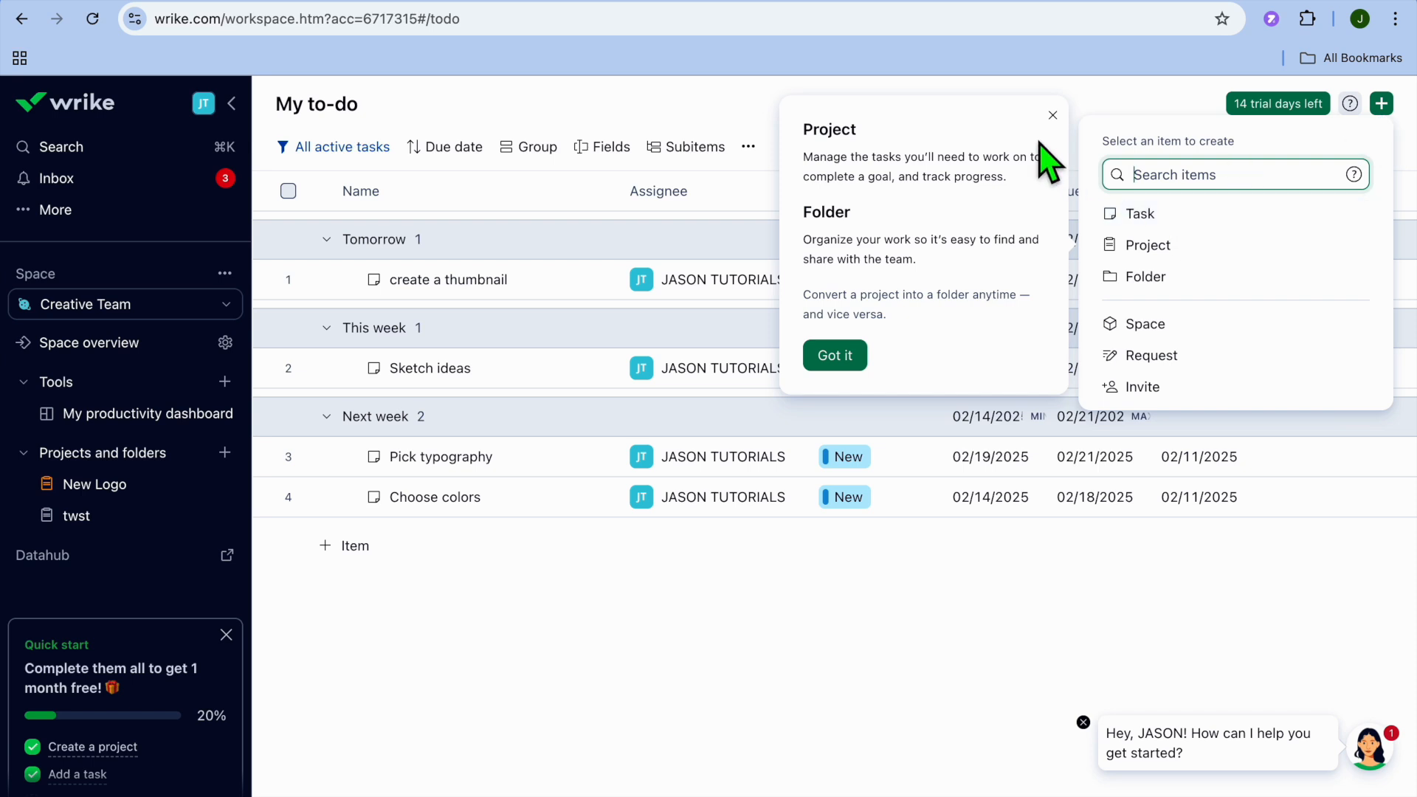
click(1054, 115)
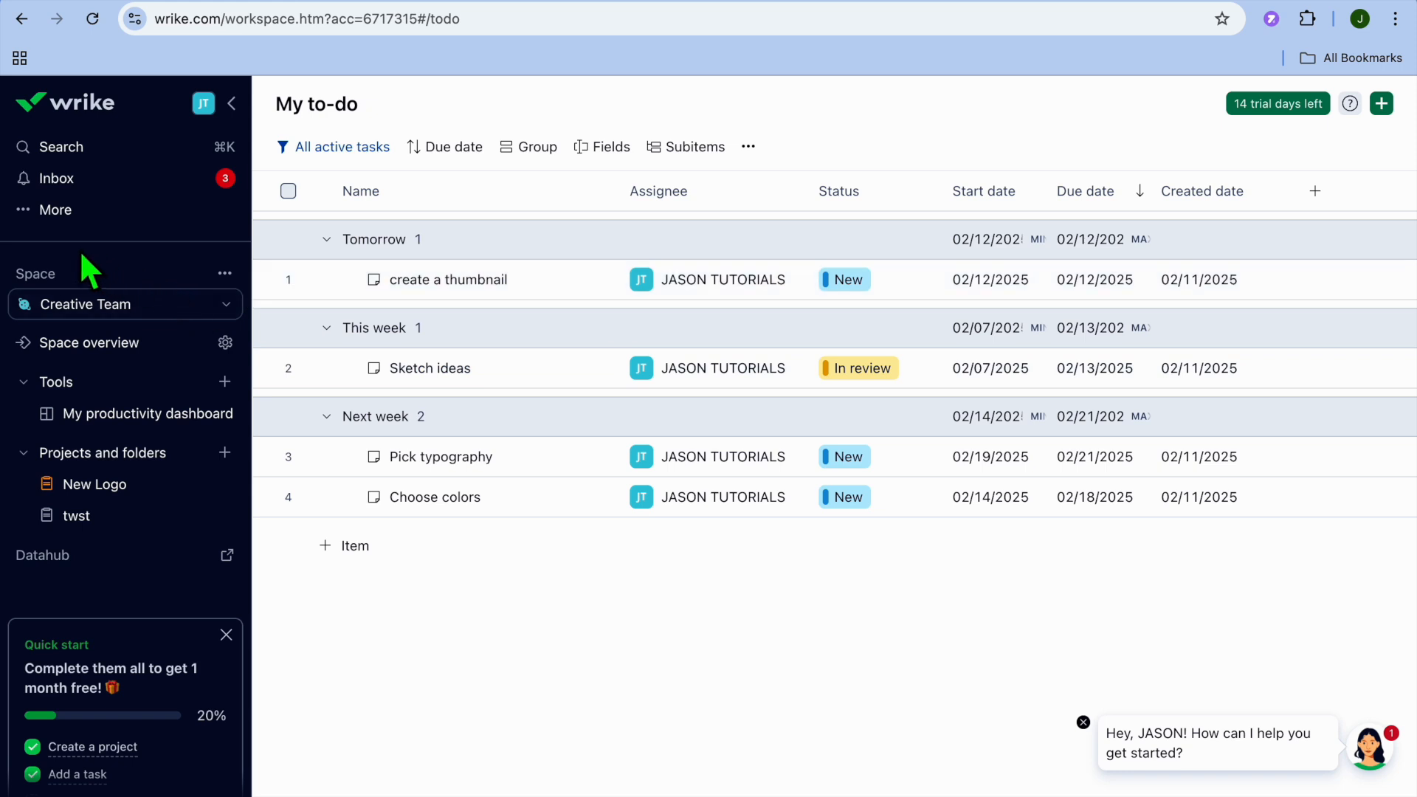
Open the Timesheets page, review the week's timesheet, and look through the other workspace tools.
click(40, 219)
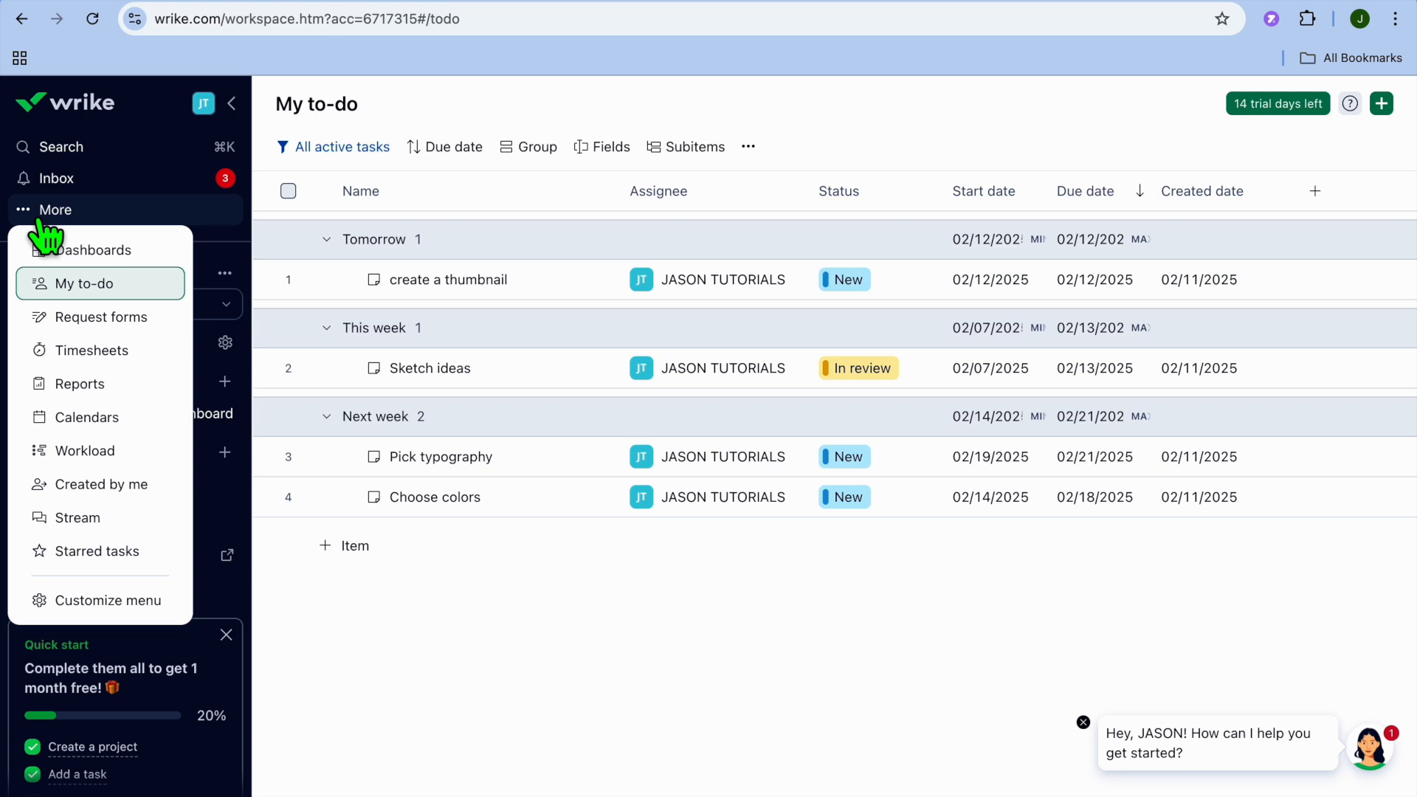
click(96, 351)
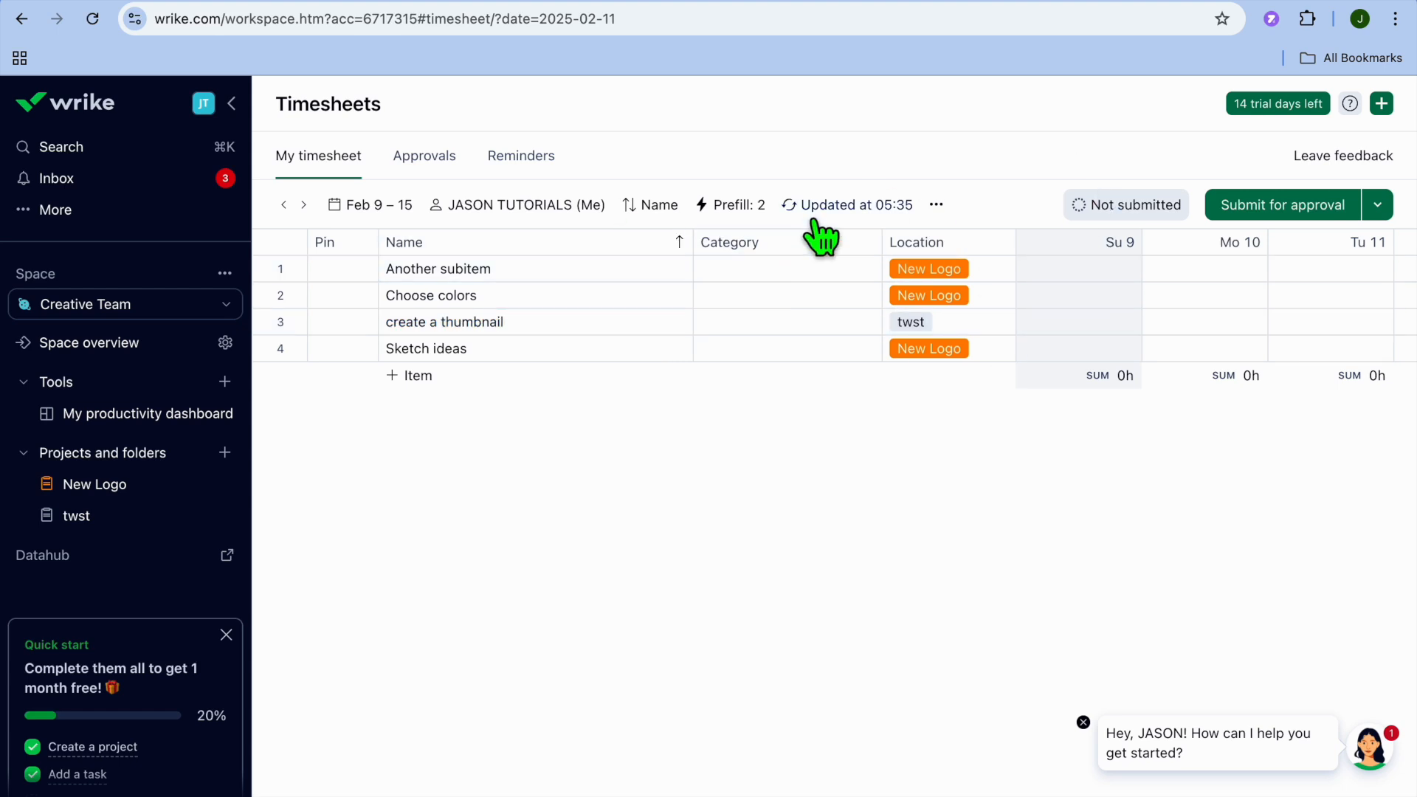
click(70, 216)
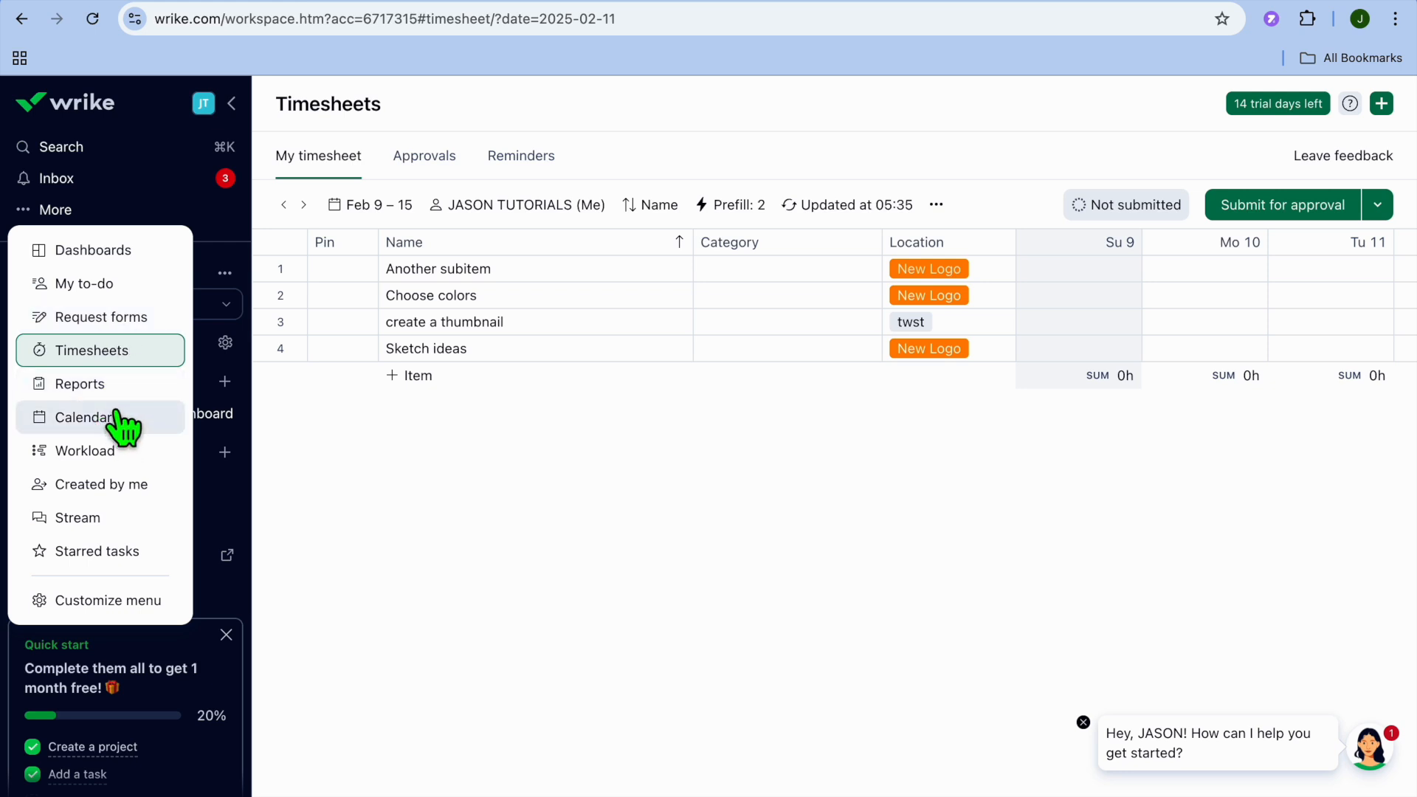
click(332, 560)
scroll(214, 565, down, 3)
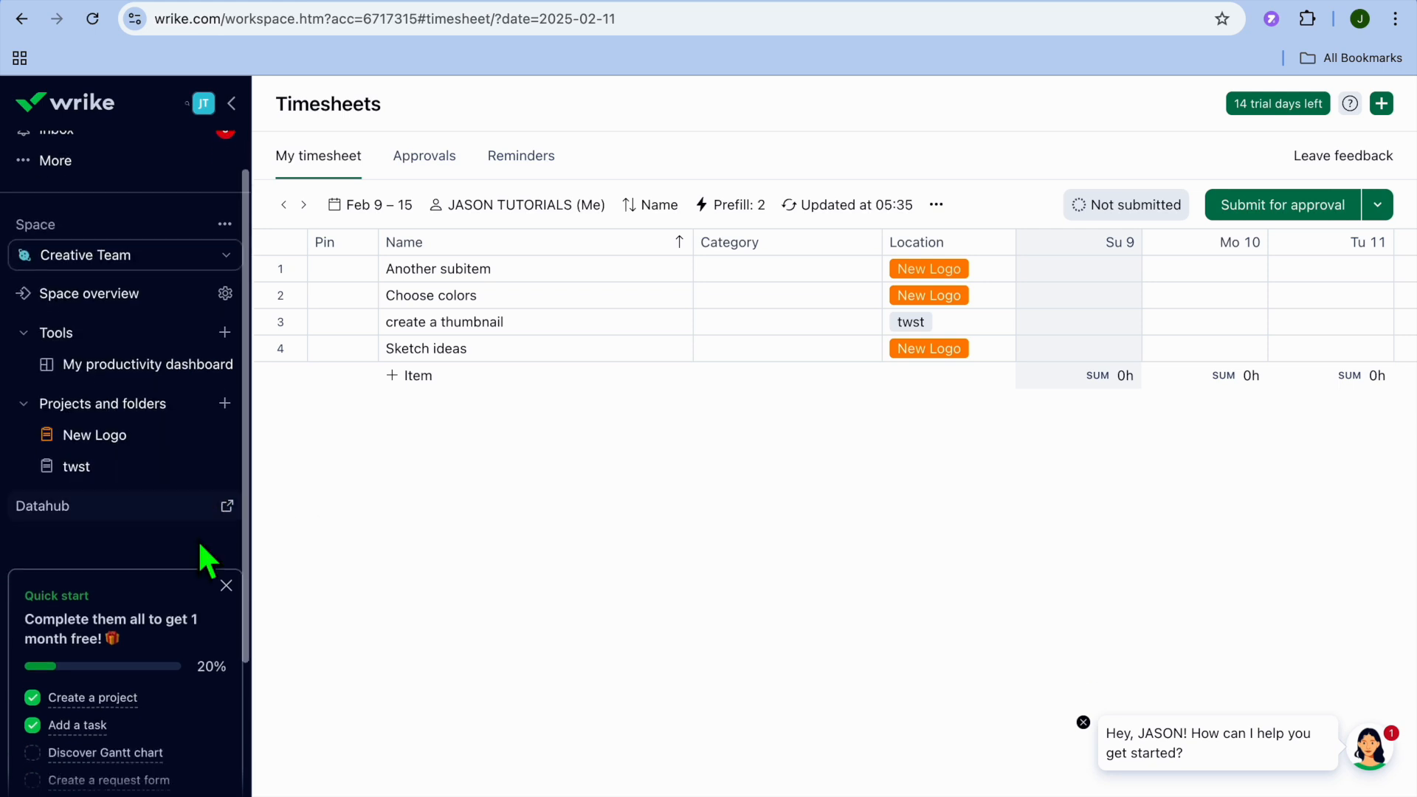
scroll(206, 562, up, 3)
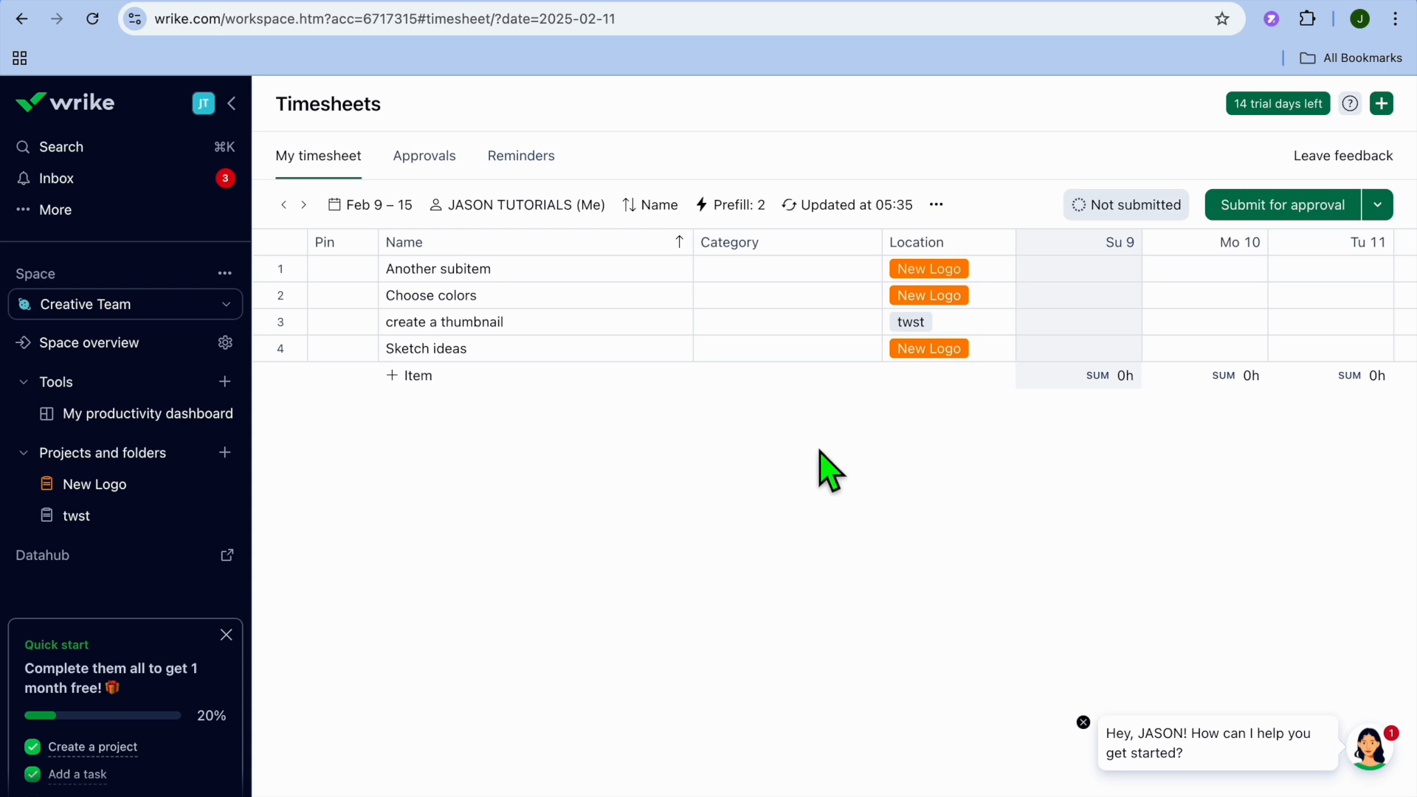
Return to the productivity dashboard, review its widgets again, and open the new widget gallery.
mouse_move(1071, 2)
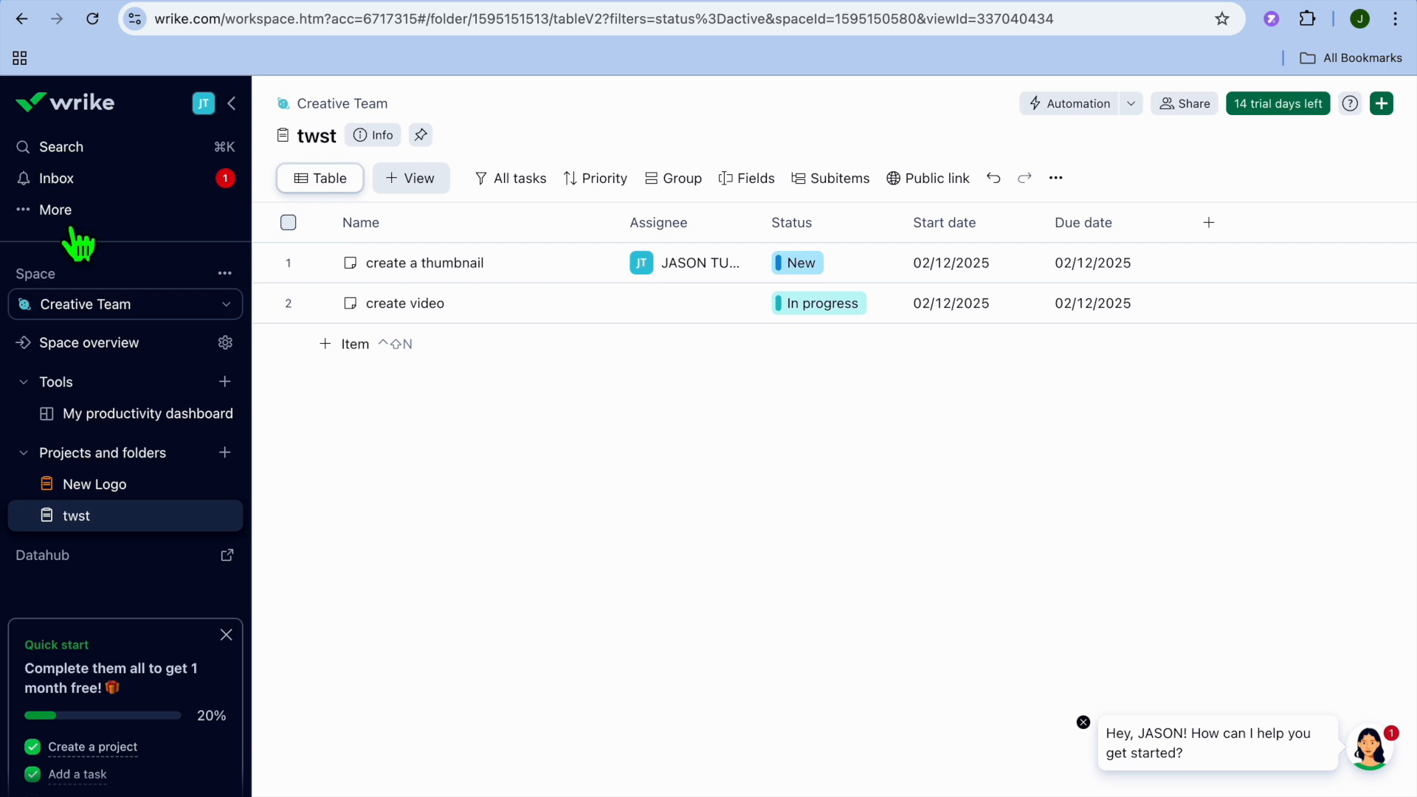
click(41, 214)
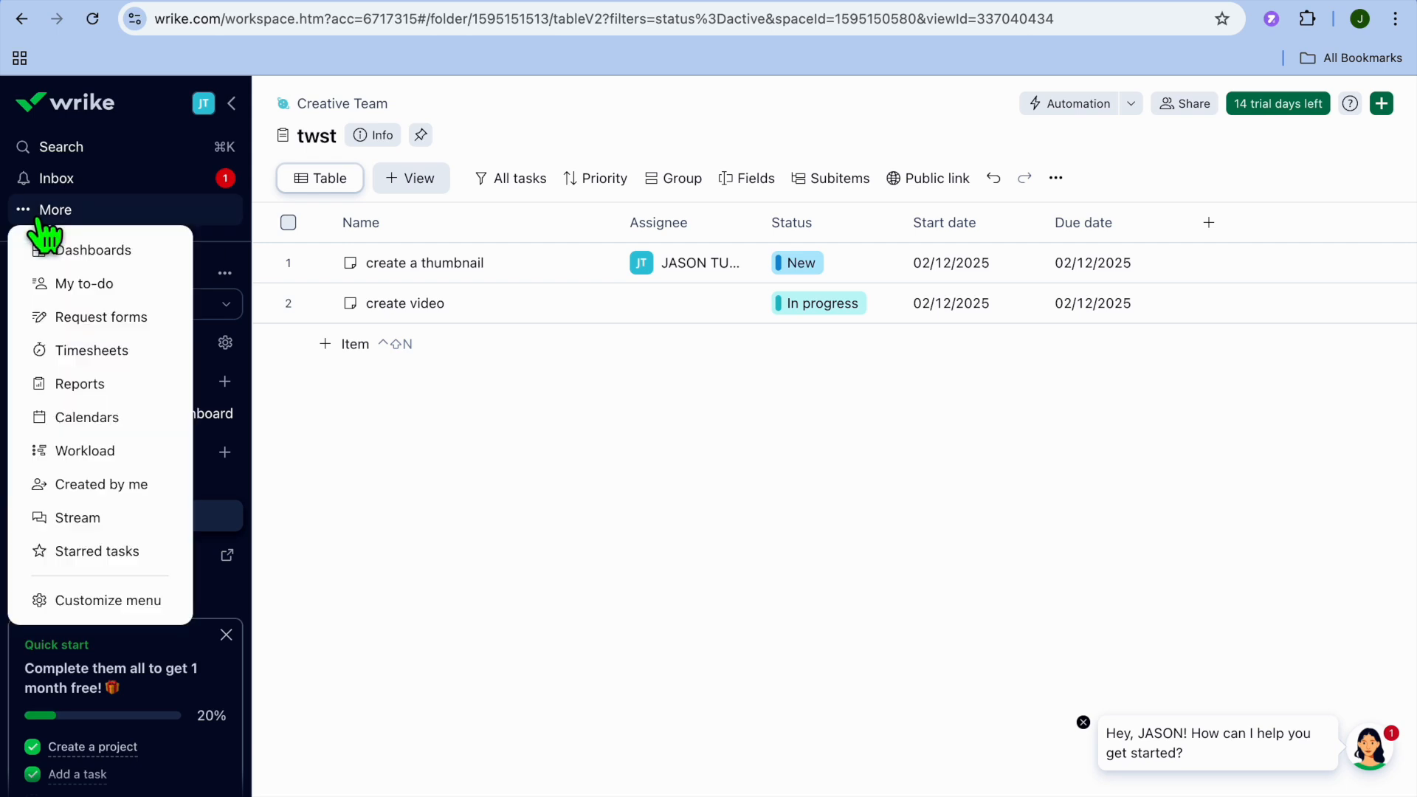
click(87, 251)
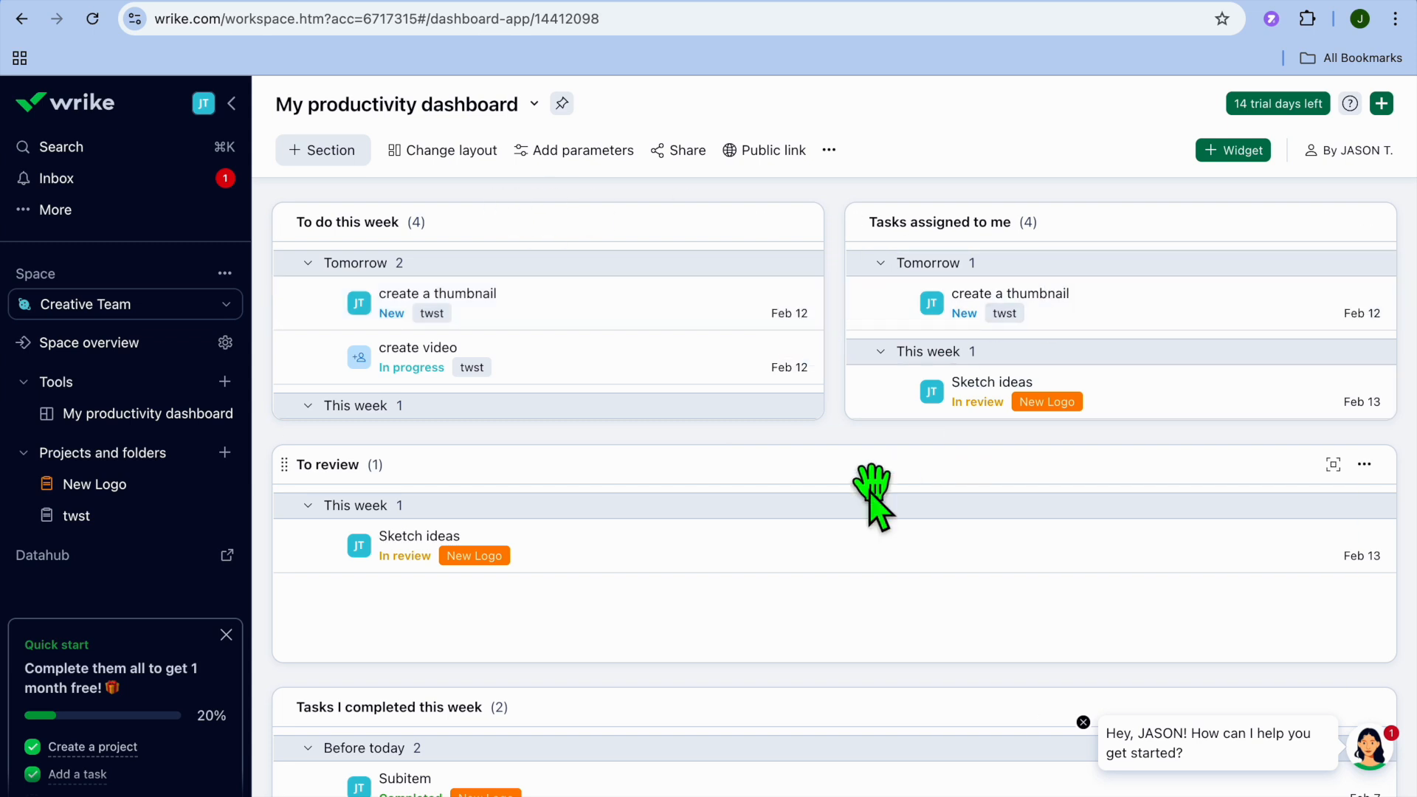
scroll(857, 511, down, 2)
scroll(856, 511, up, 2)
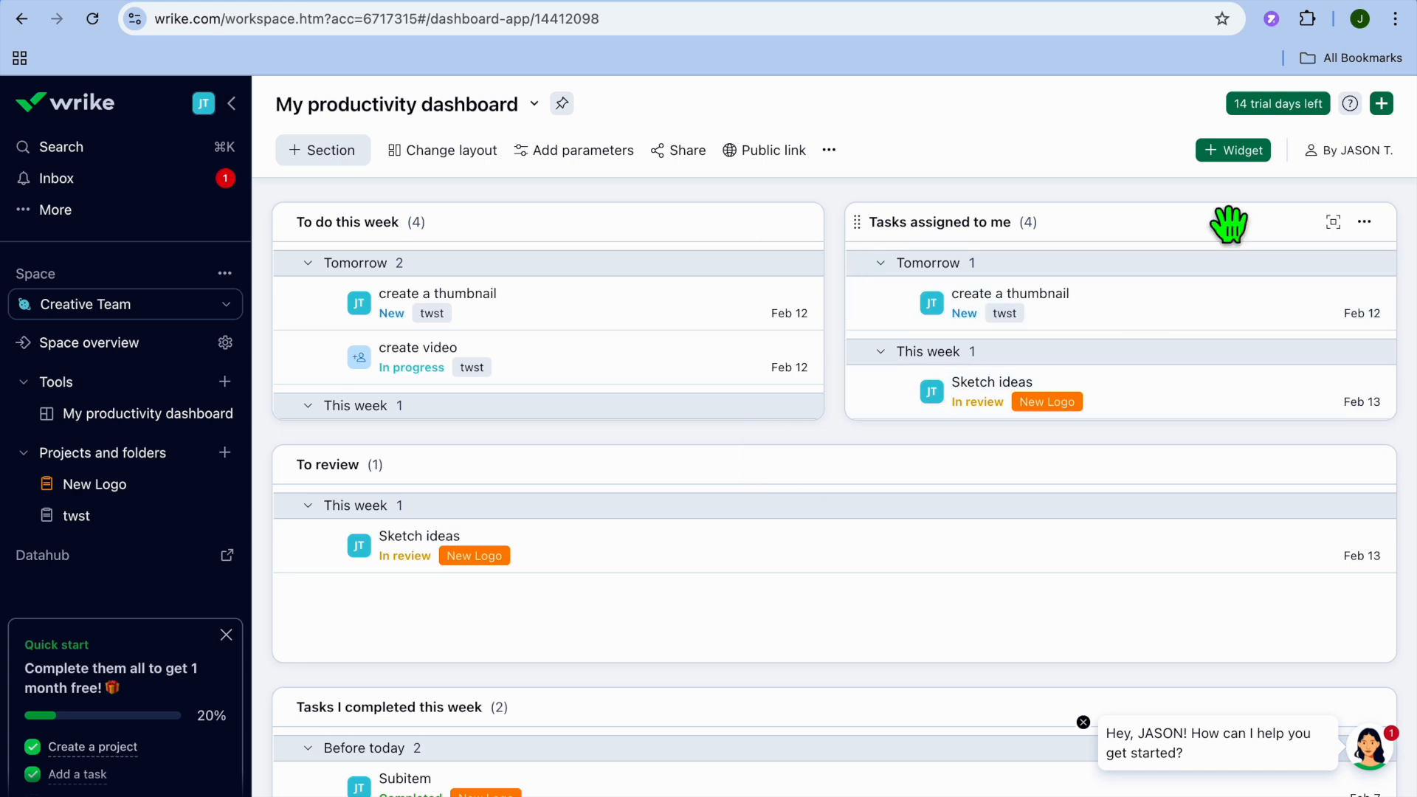
click(1236, 154)
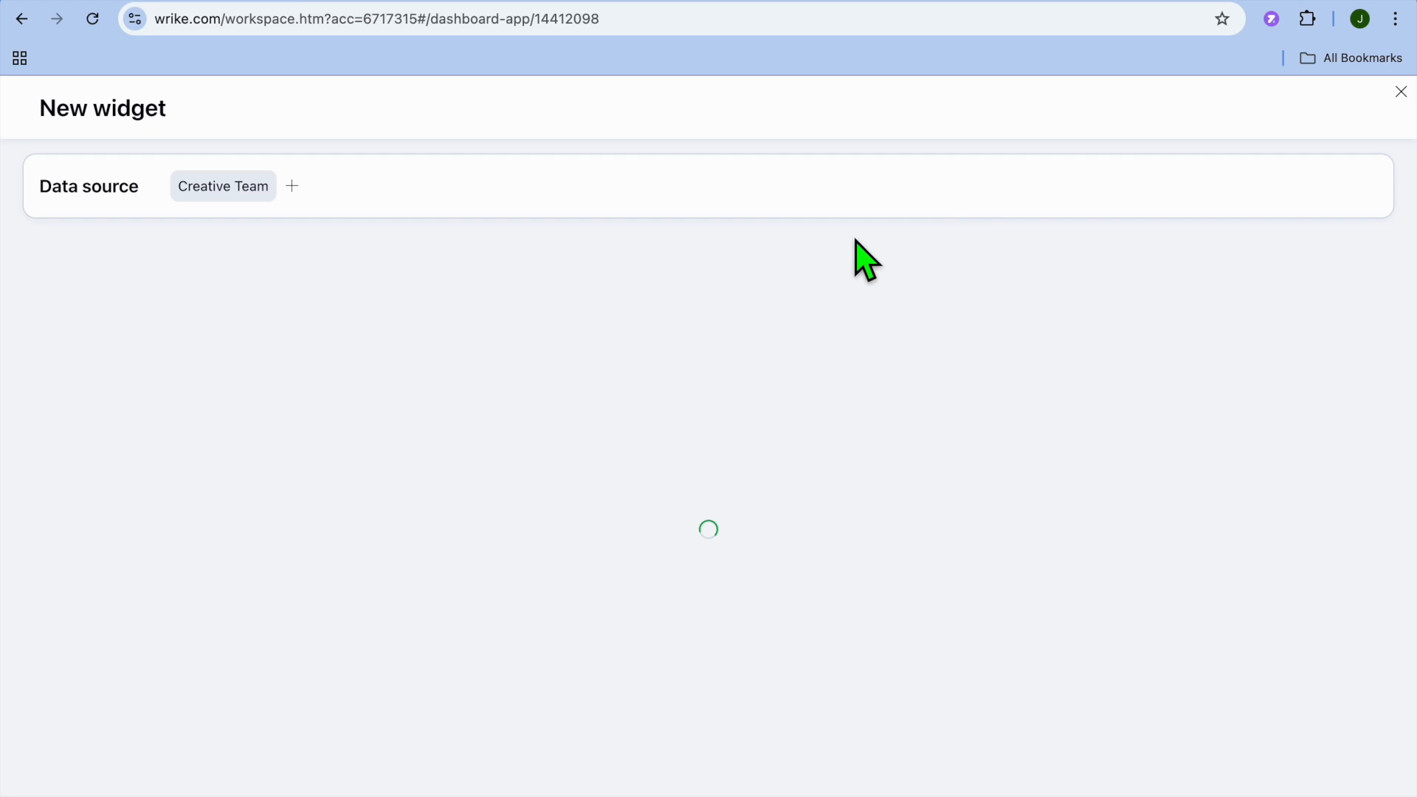